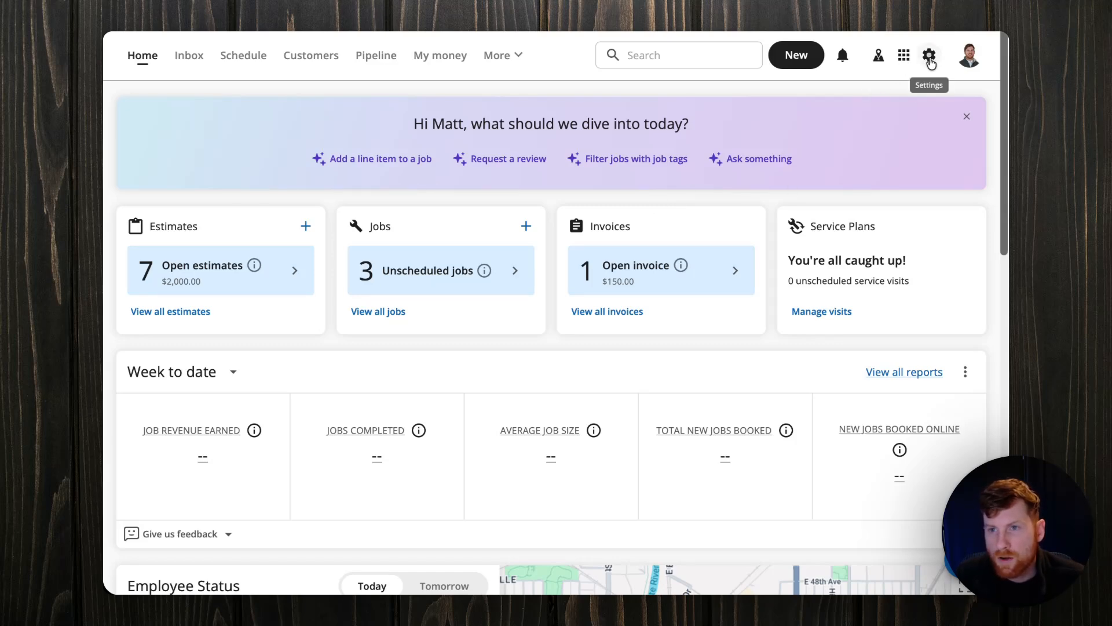
# Open the company settings and review the editable Business information fields, closing the form without saving.
pyautogui.click(930, 57)
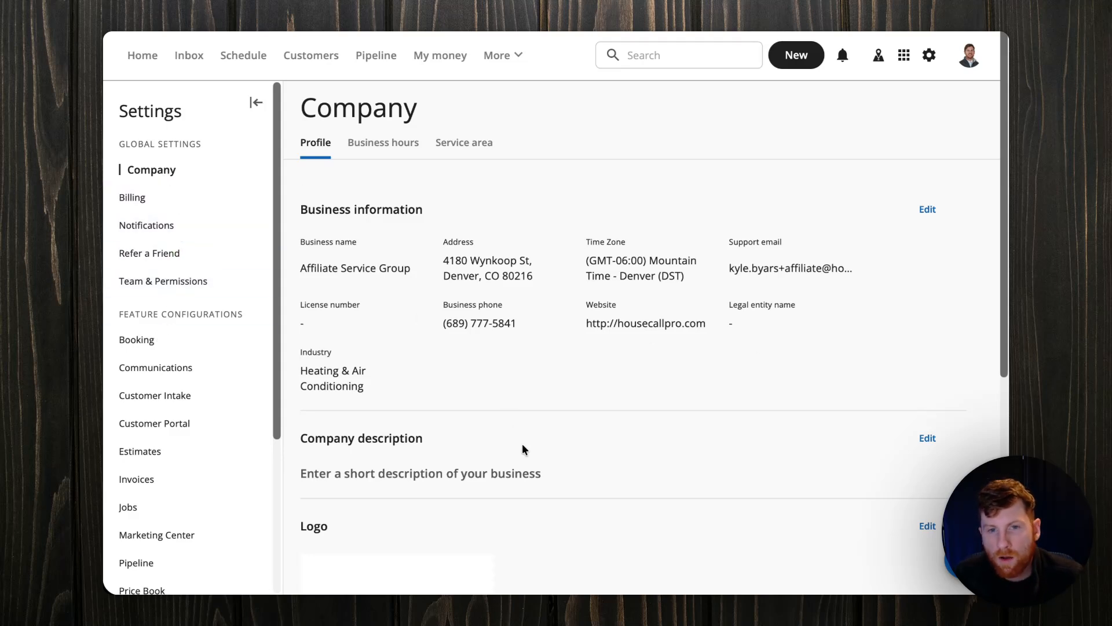
pyautogui.click(929, 210)
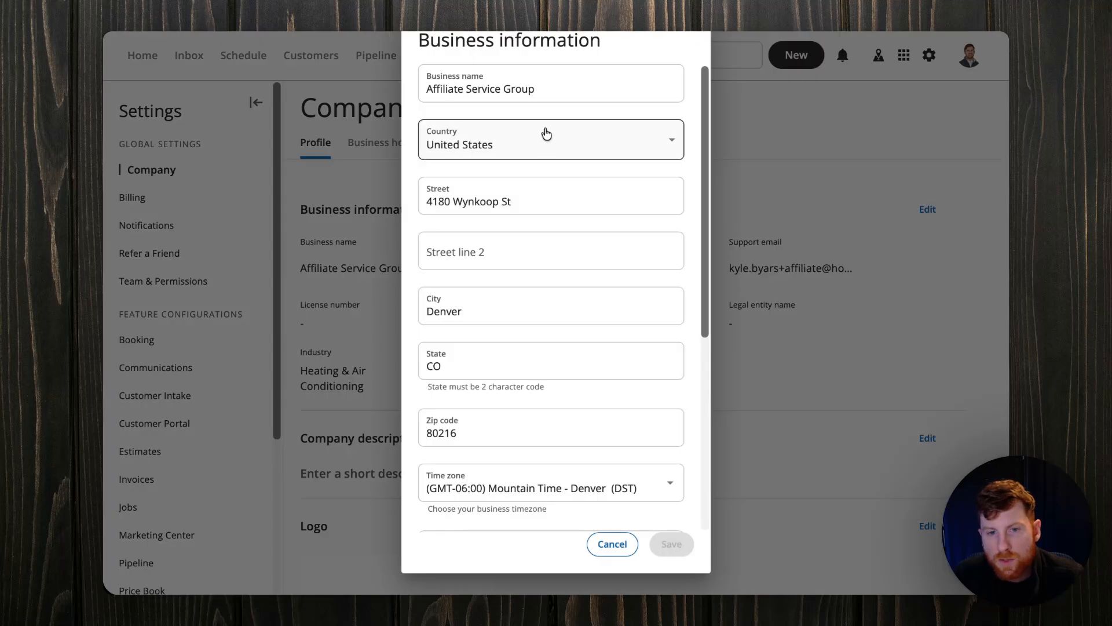
pyautogui.scroll(-5, 560, 348)
pyautogui.scroll(-1, 558, 385)
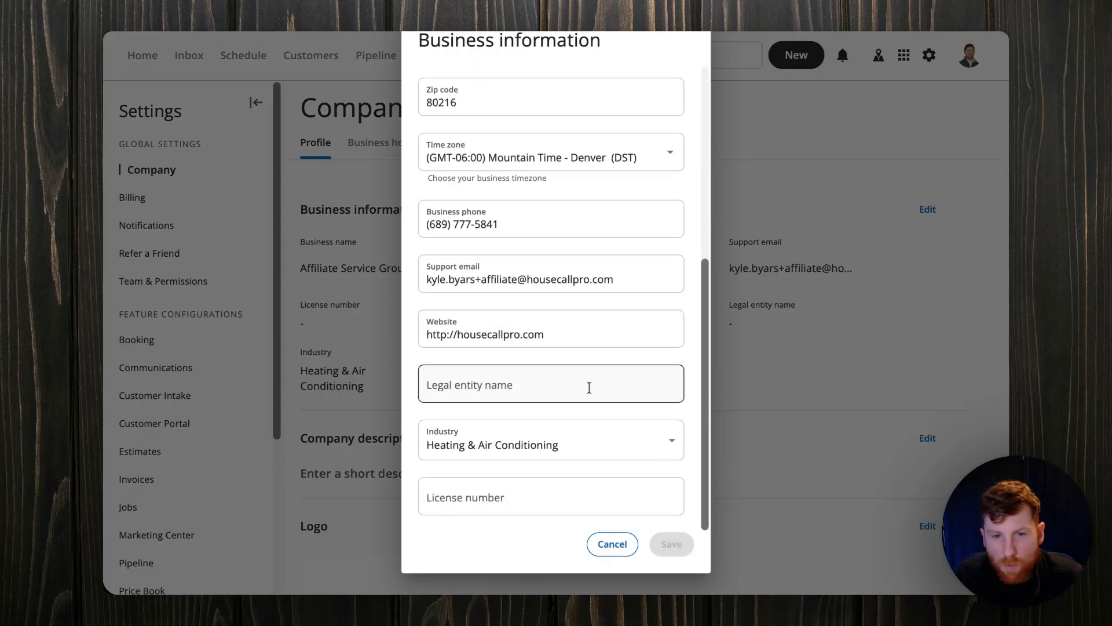
pyautogui.click(615, 546)
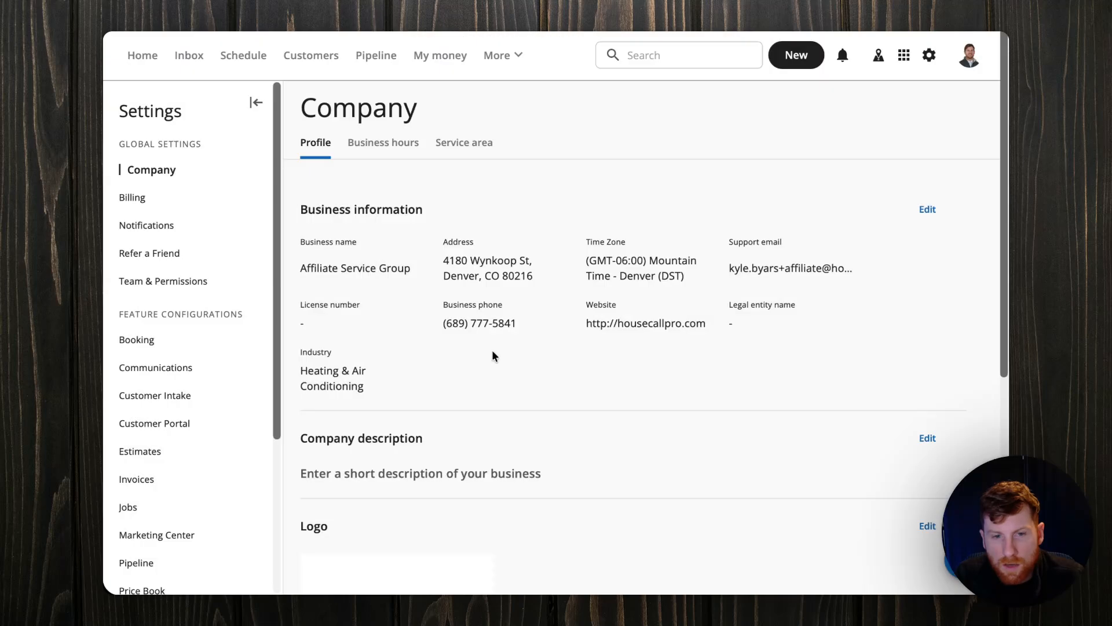
# Examine the company profile's description, logo, invoice message, and terms and conditions sections.
pyautogui.scroll(-2, 492, 355)
pyautogui.scroll(-1, 488, 356)
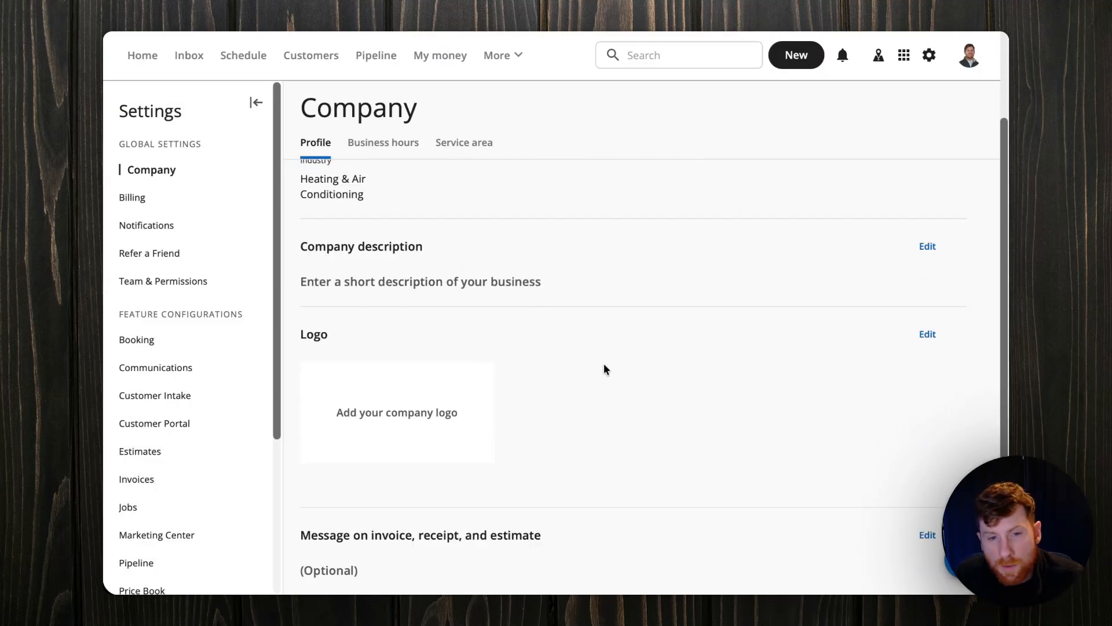
pyautogui.scroll(-2, 603, 367)
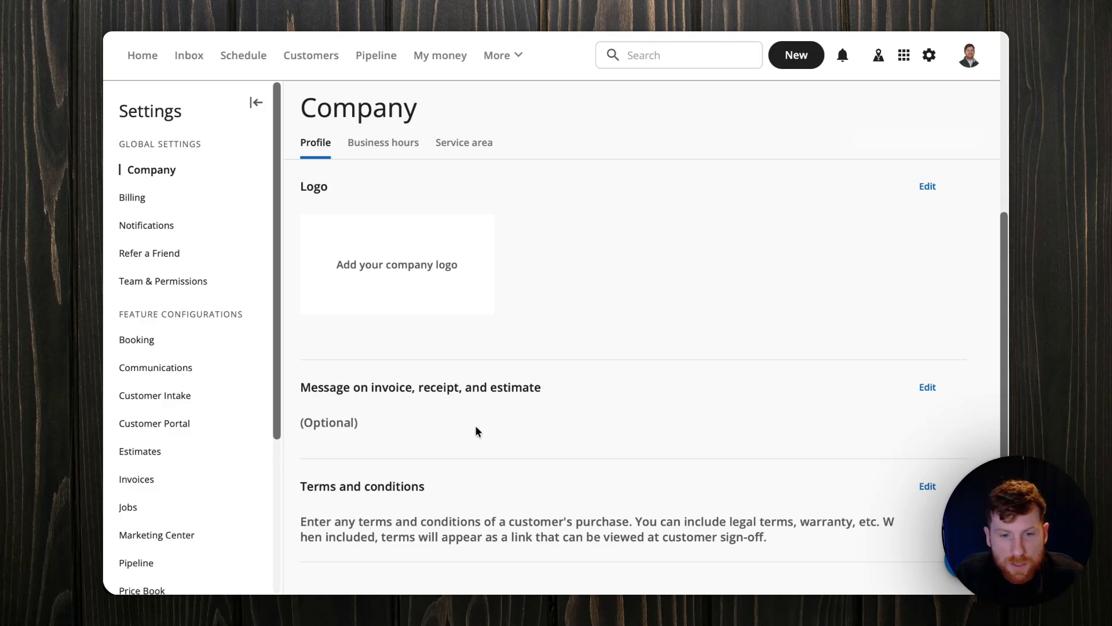
pyautogui.scroll(5, 477, 443)
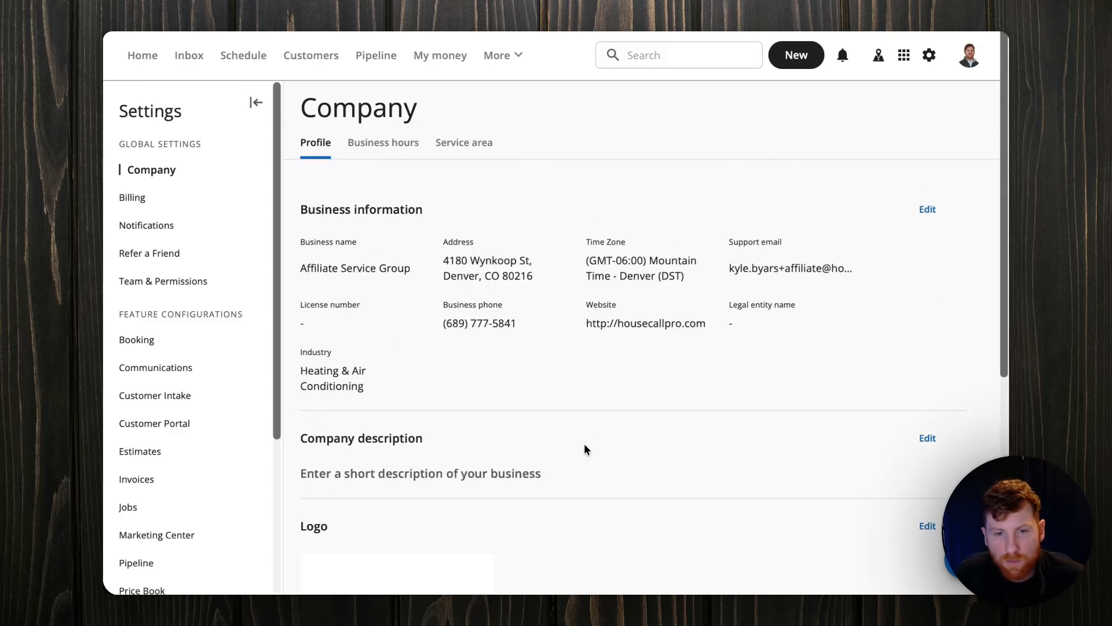
pyautogui.scroll(-1, 584, 452)
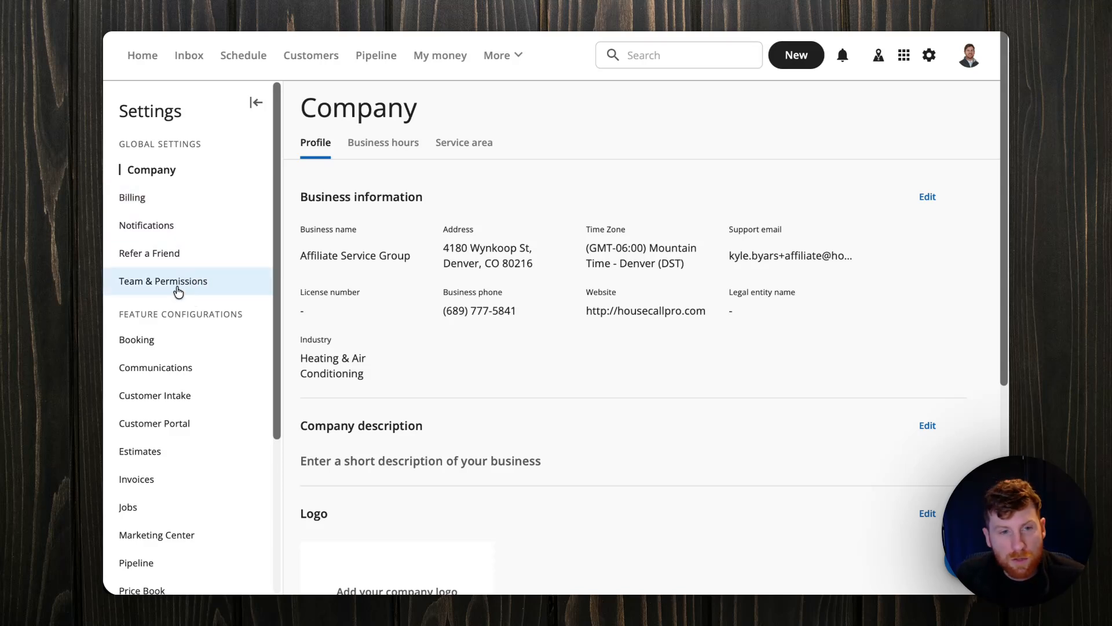
# Open the Team & Permissions settings and look through the Employees and AI Team lists.
pyautogui.click(171, 284)
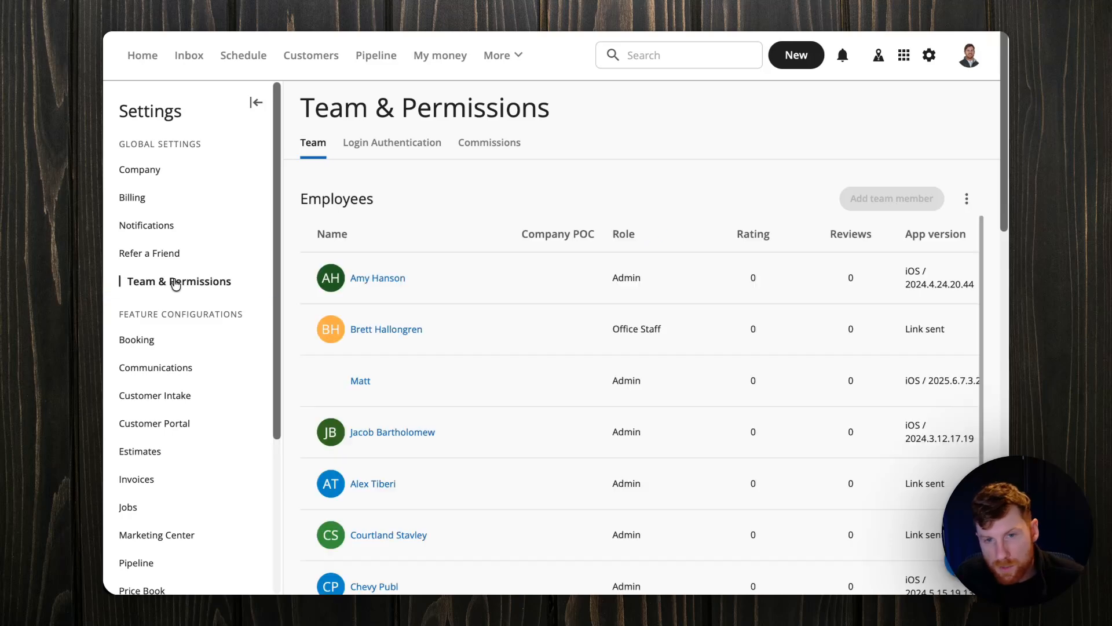
pyautogui.scroll(-10, 558, 337)
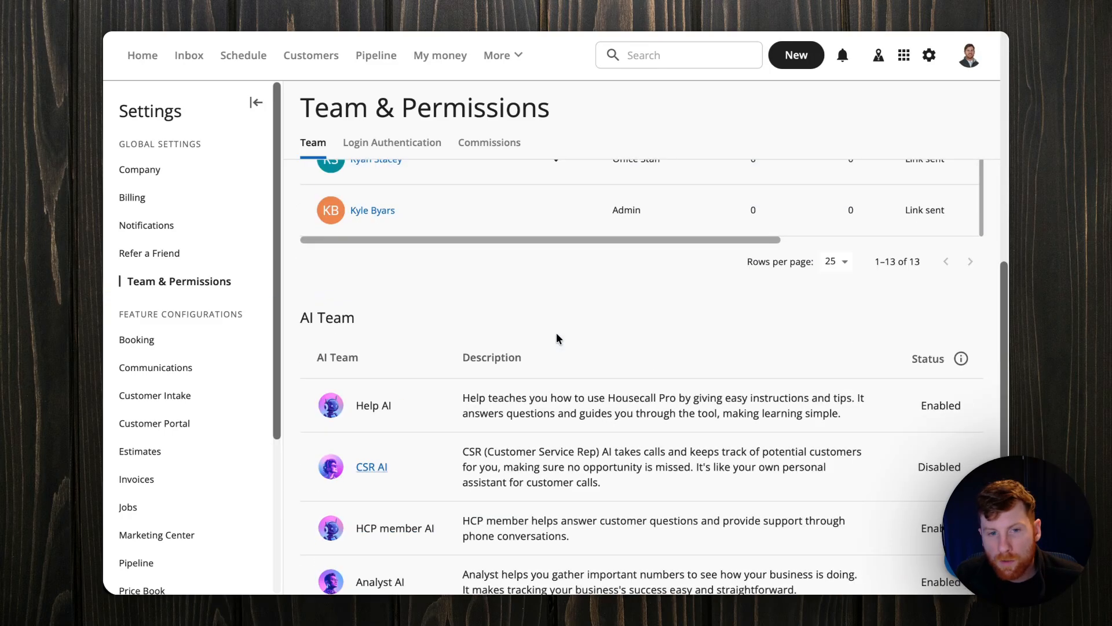
pyautogui.scroll(10, 558, 337)
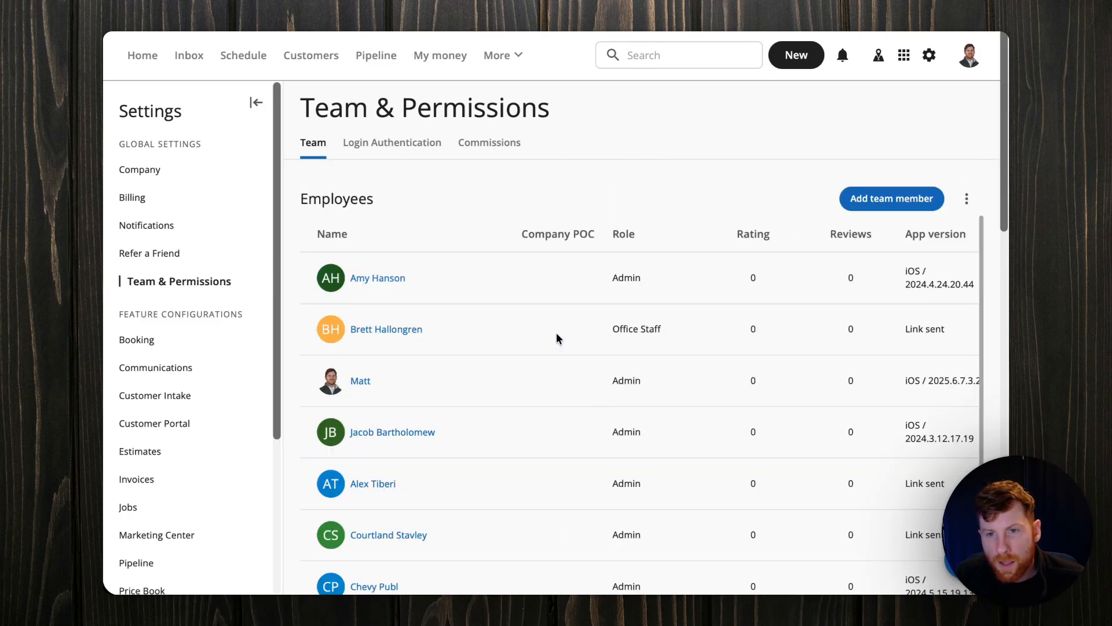
# Examine the new team member form's personal details, roles and Field Tech permissions, and return to the employee list without adding anyone.
pyautogui.click(895, 204)
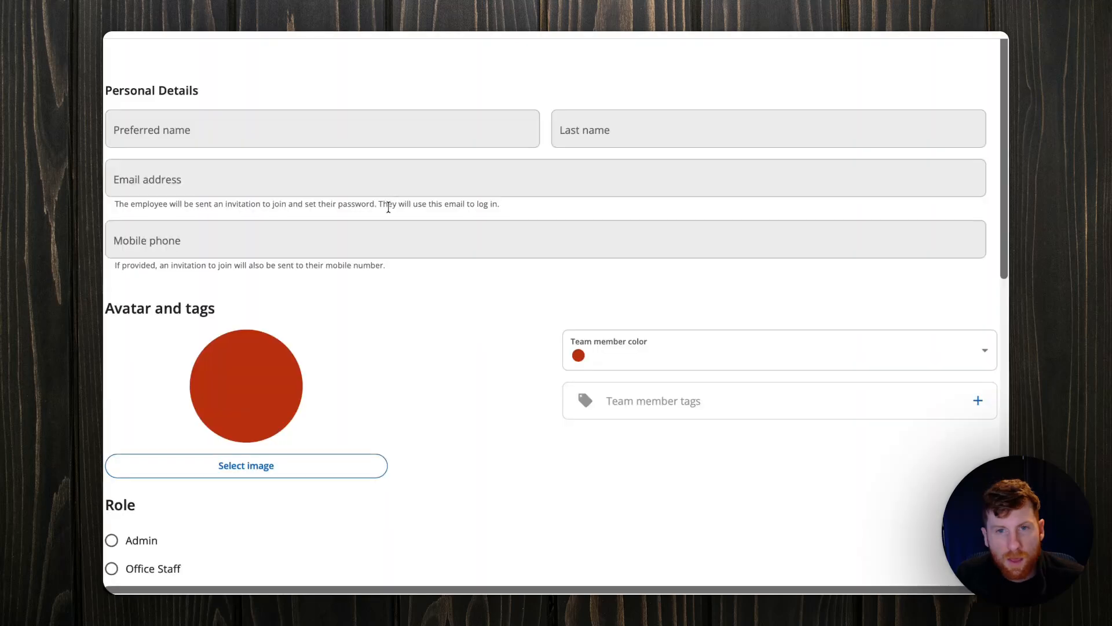
pyautogui.scroll(-3, 432, 346)
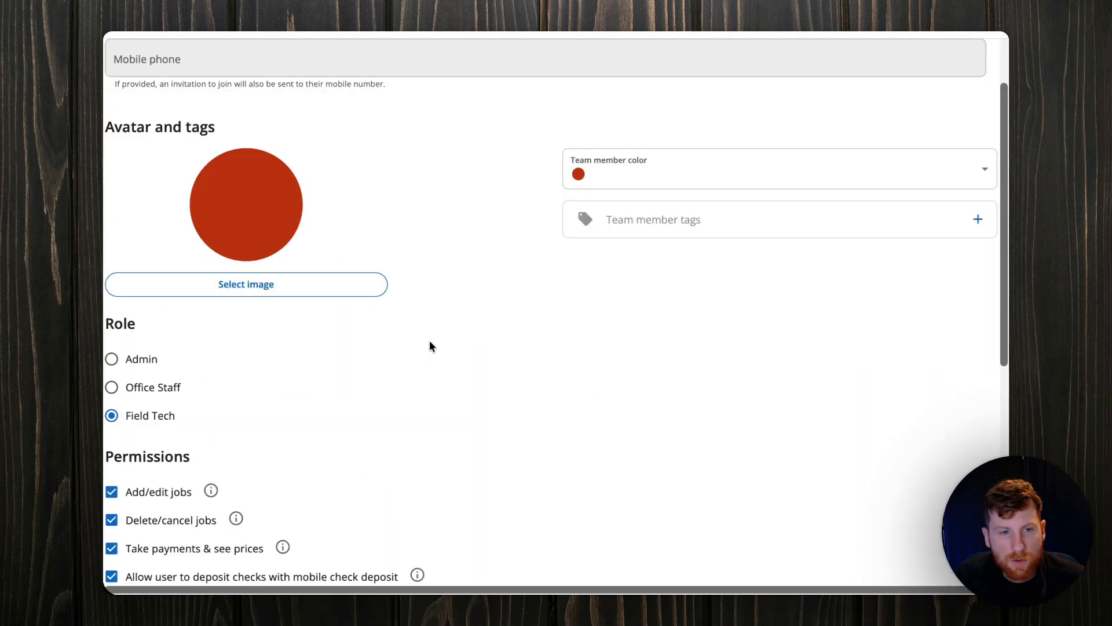
pyautogui.scroll(-2, 362, 327)
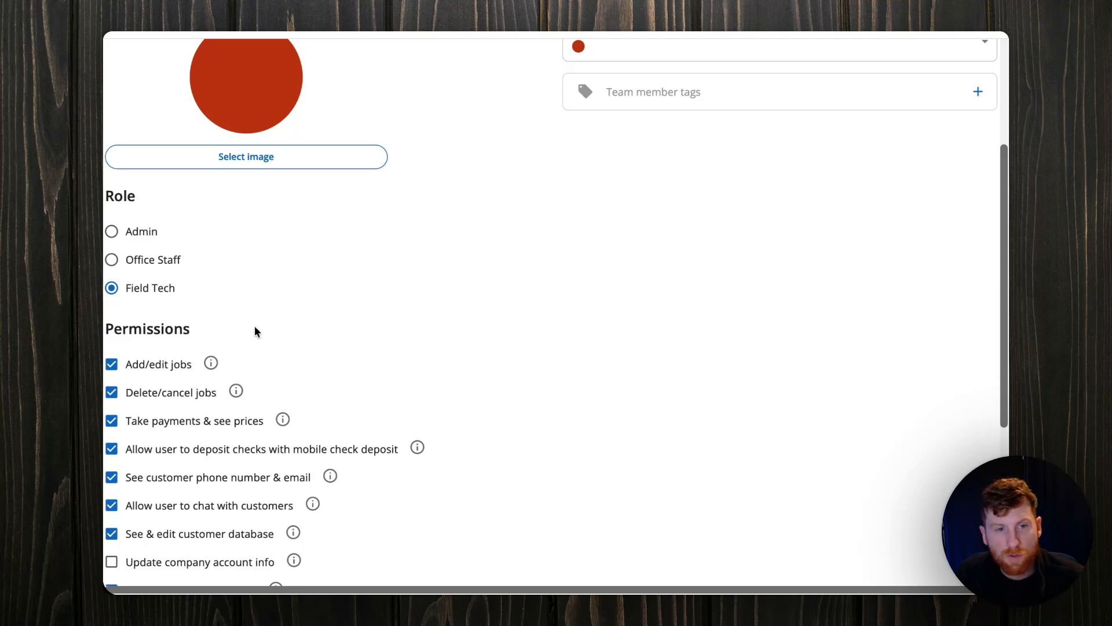
pyautogui.scroll(-3, 278, 336)
pyautogui.scroll(-2, 294, 312)
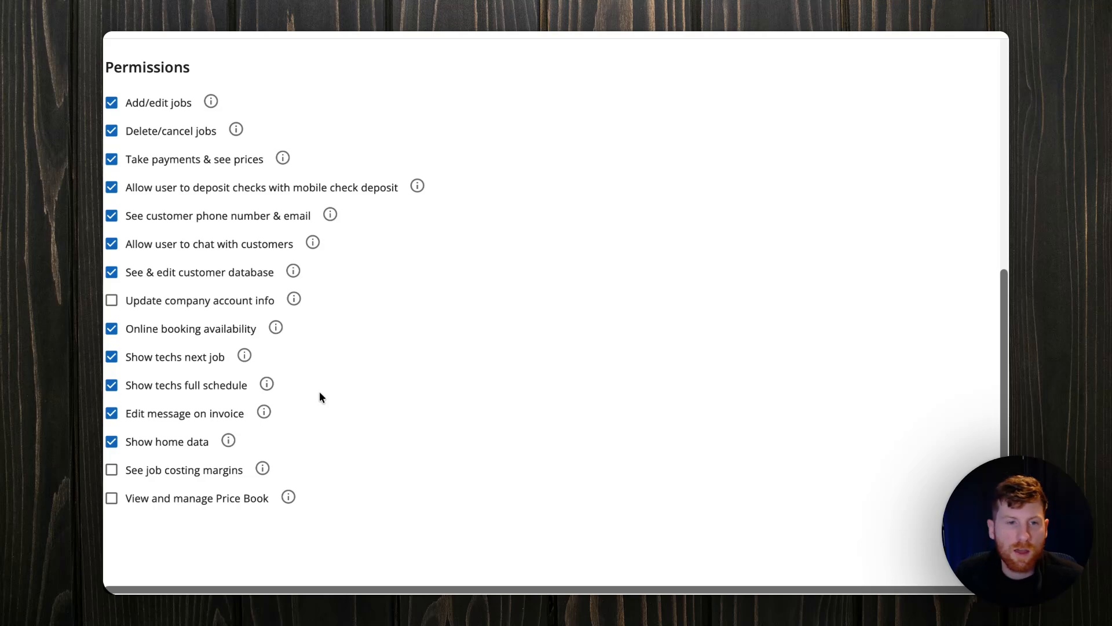
pyautogui.scroll(1, 394, 344)
pyautogui.scroll(2, 396, 346)
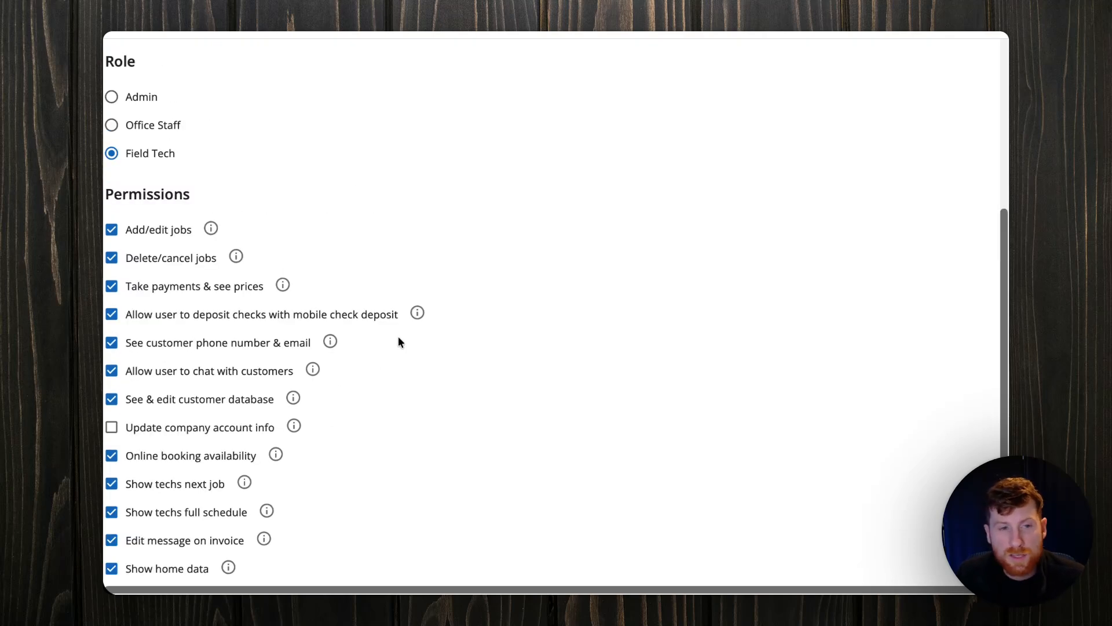
pyautogui.scroll(6, 454, 342)
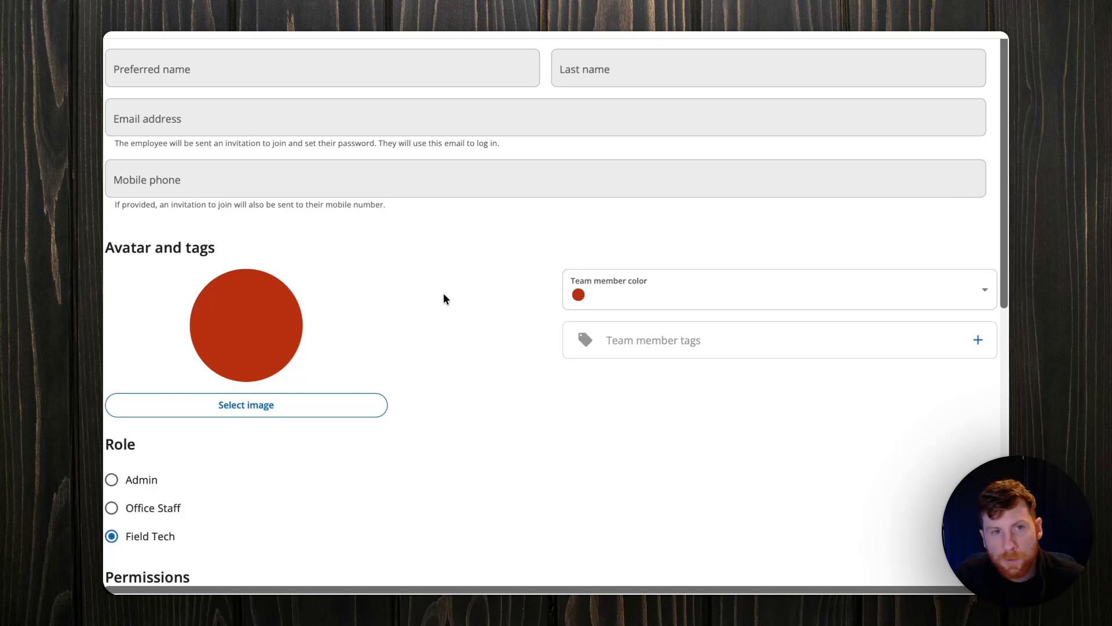
pyautogui.scroll(1, 443, 293)
pyautogui.click(911, 33)
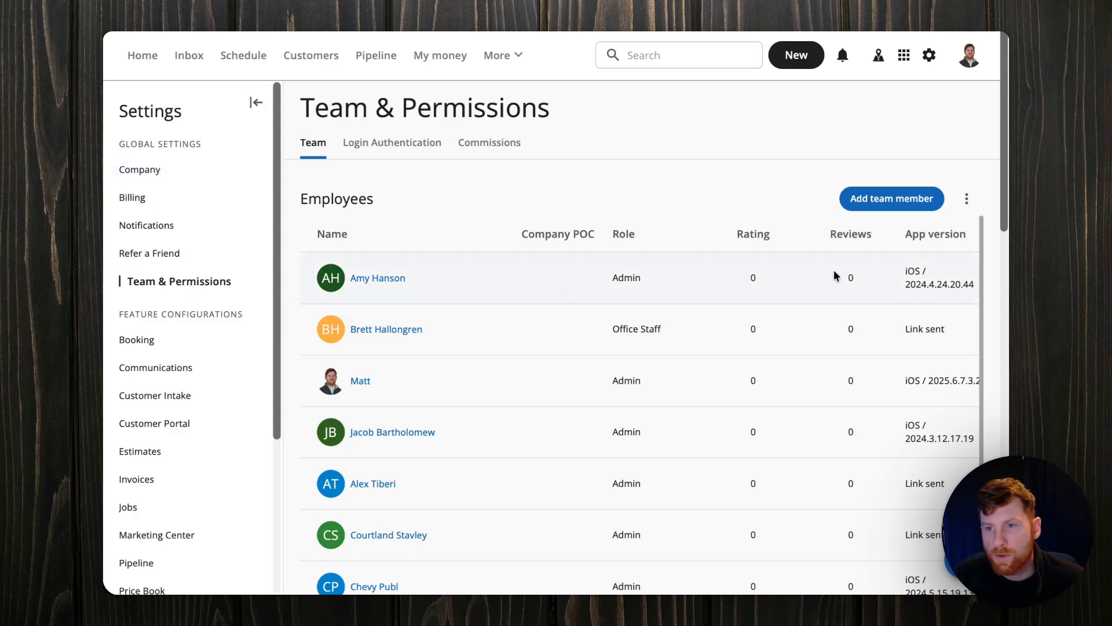
pyautogui.click(967, 199)
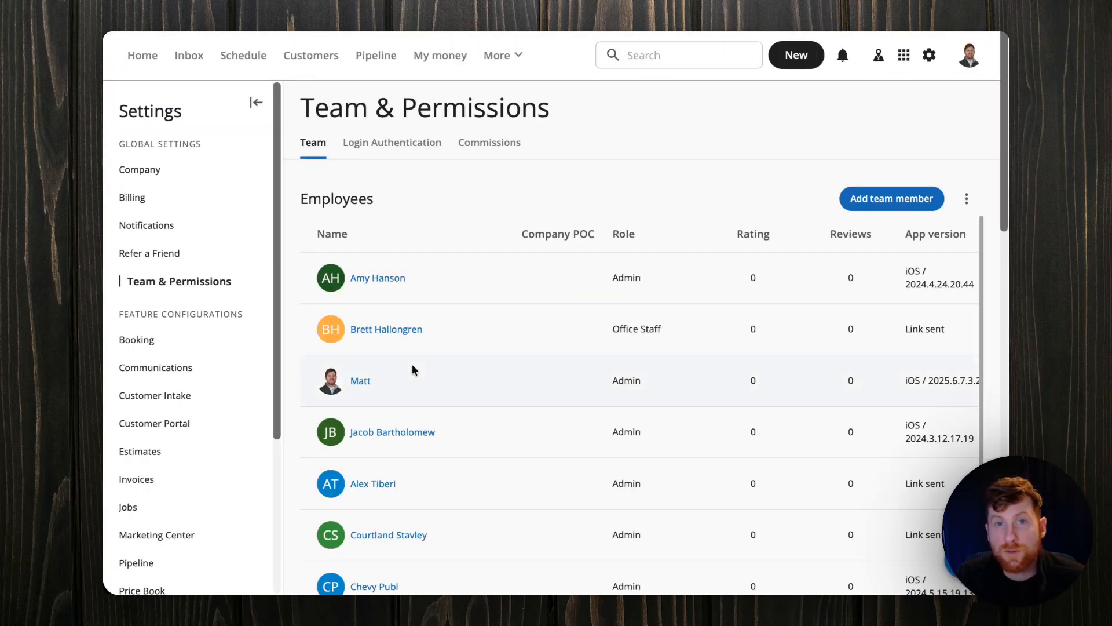
# Open a new customer form, examine its contact, address, notes and referral fields, and cancel it without creating a customer.
pyautogui.click(801, 57)
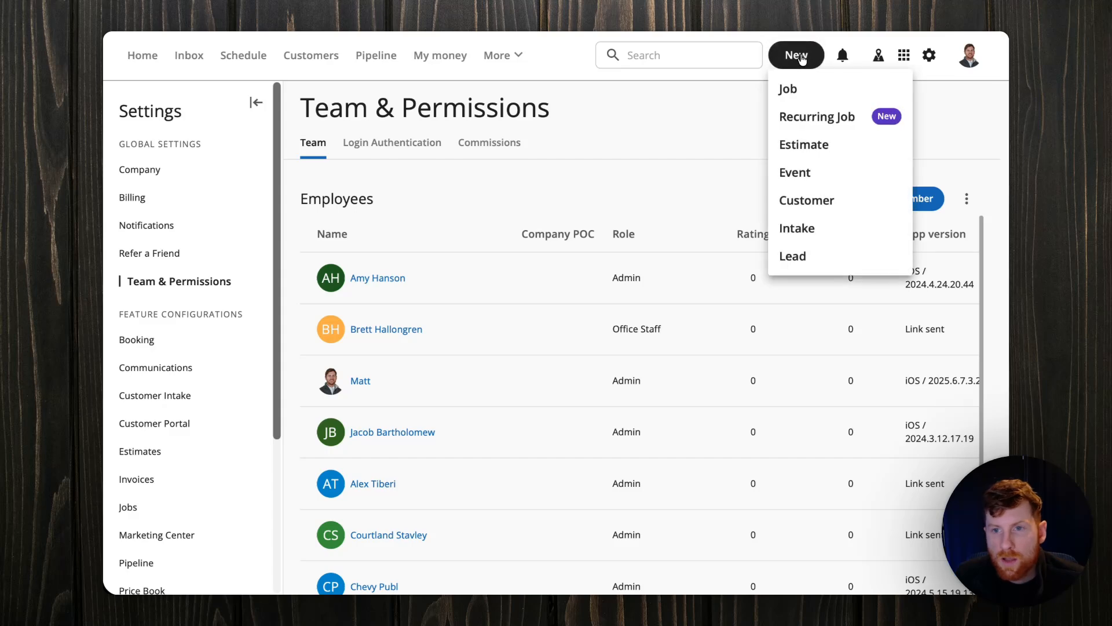
pyautogui.click(831, 203)
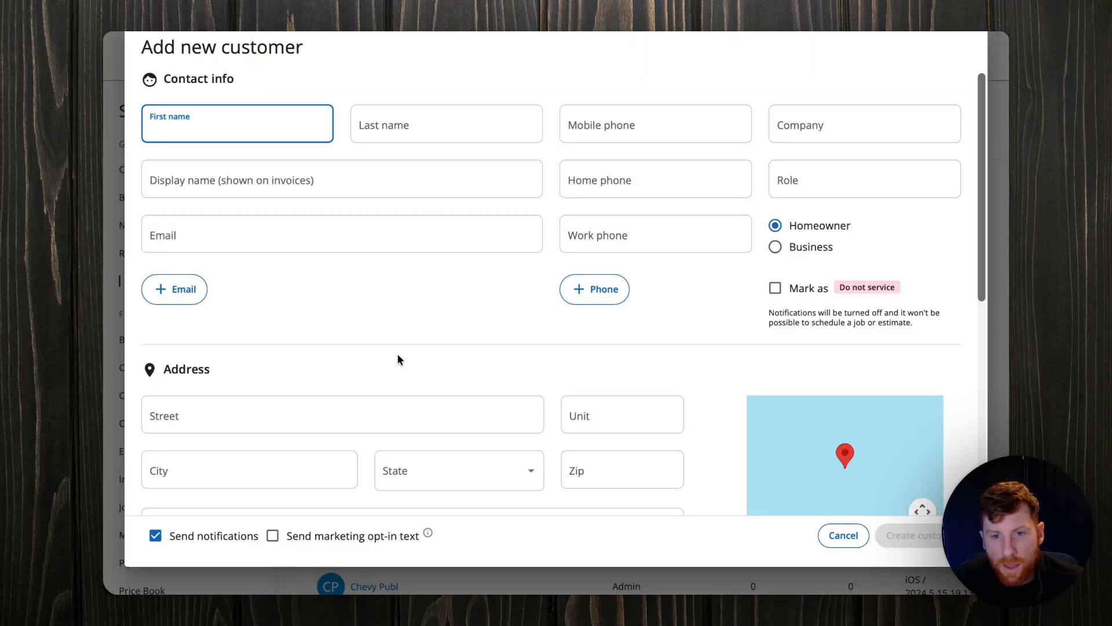
pyautogui.scroll(-7, 467, 350)
pyautogui.scroll(7, 472, 356)
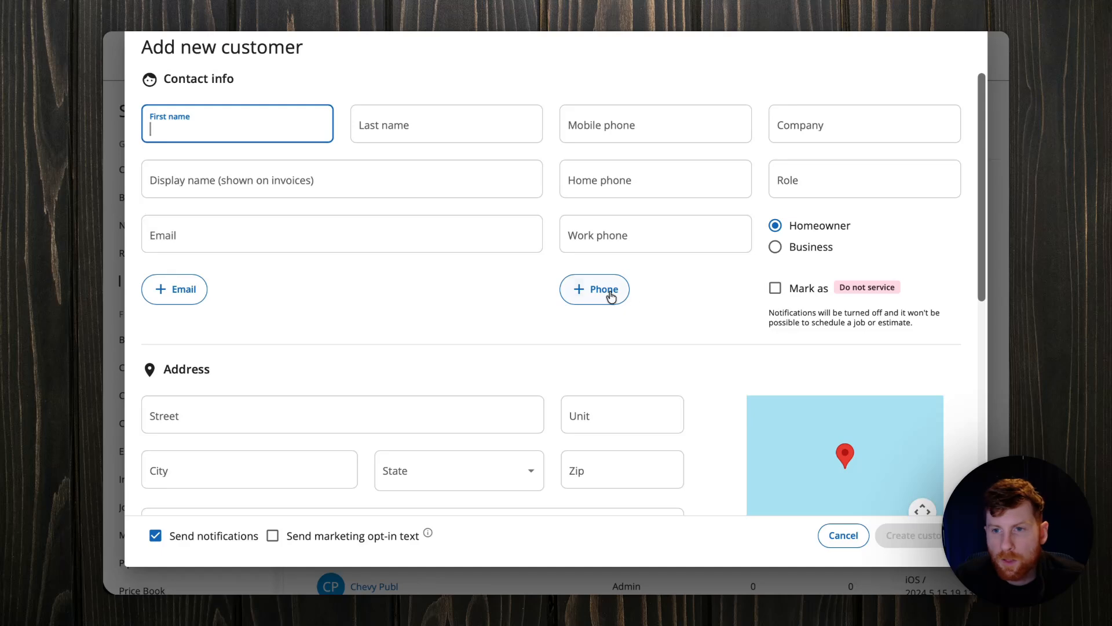
pyautogui.scroll(-1, 671, 289)
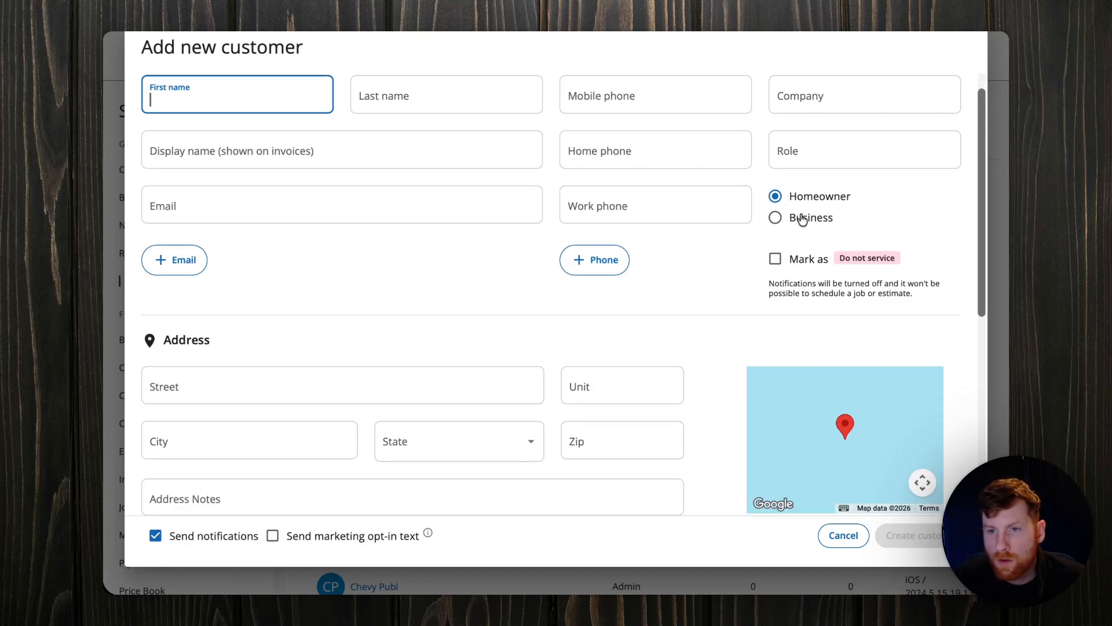
pyautogui.scroll(-3, 699, 298)
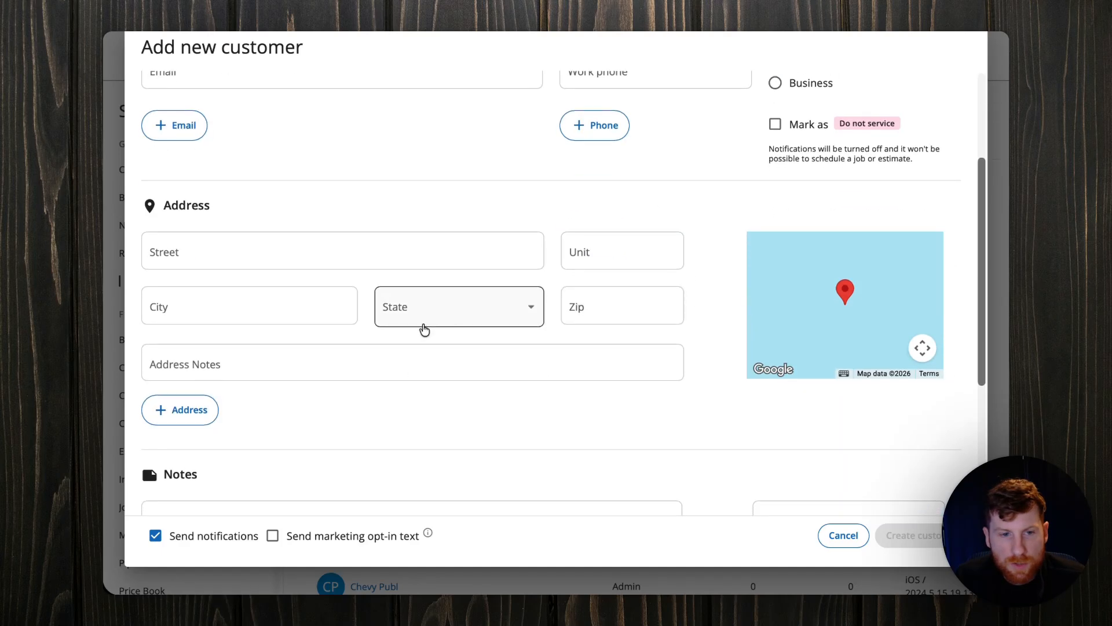
pyautogui.scroll(-4, 423, 328)
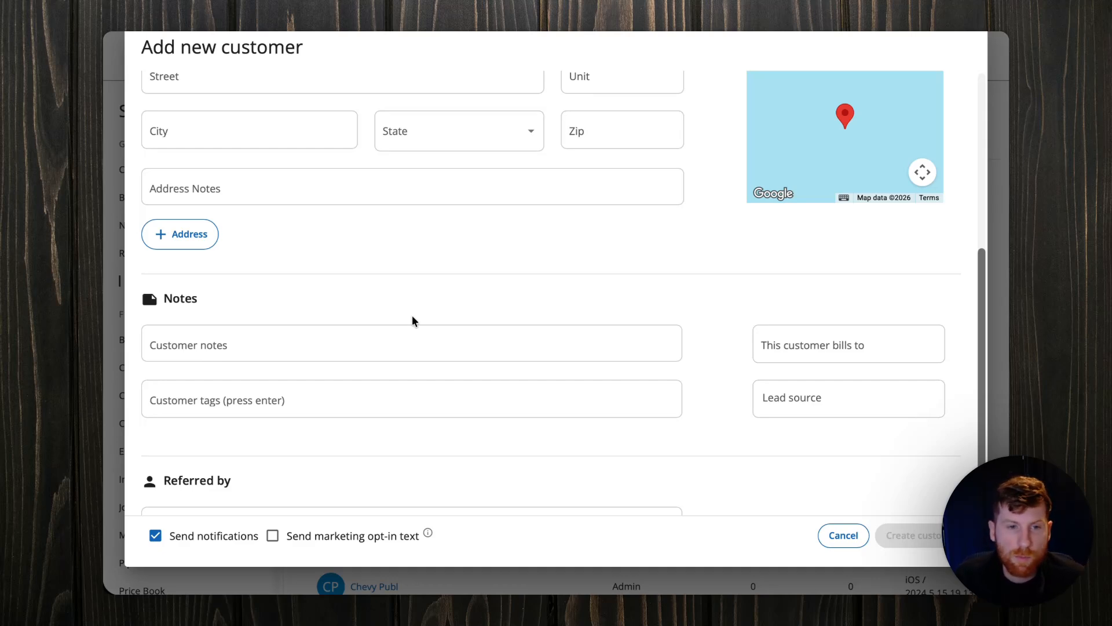
pyautogui.scroll(-2, 412, 318)
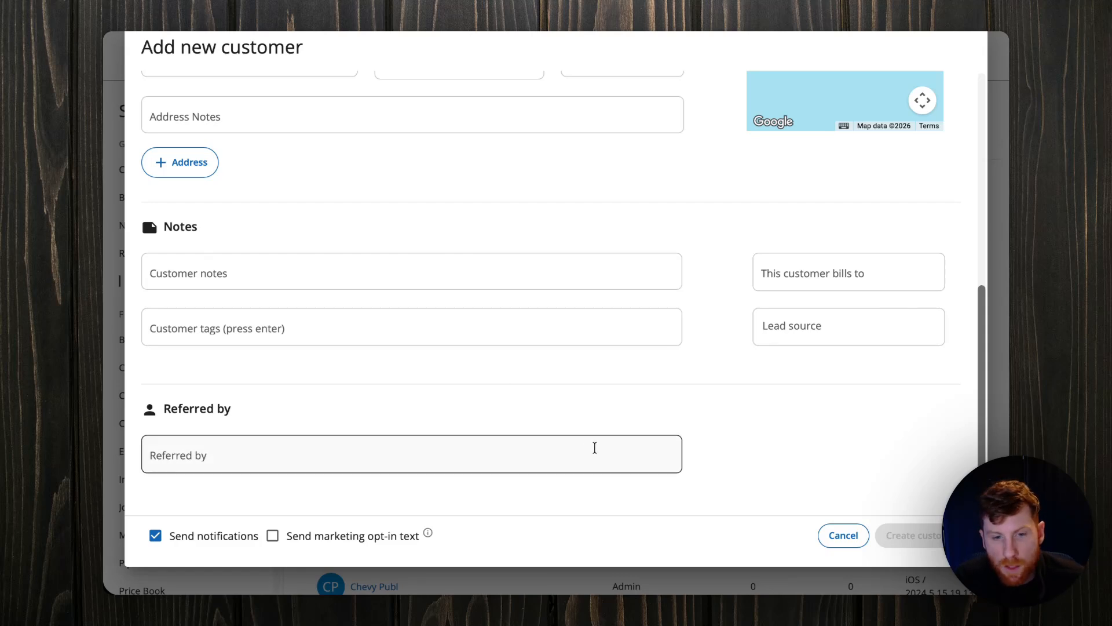
pyautogui.scroll(5, 595, 448)
pyautogui.scroll(5, 592, 451)
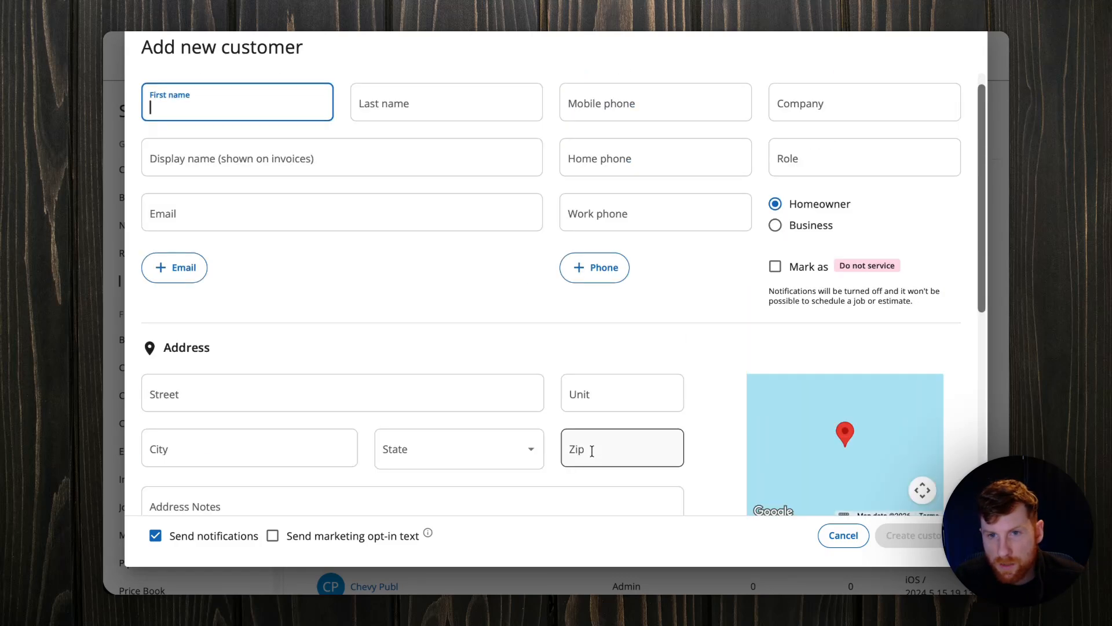
pyautogui.scroll(-2, 637, 446)
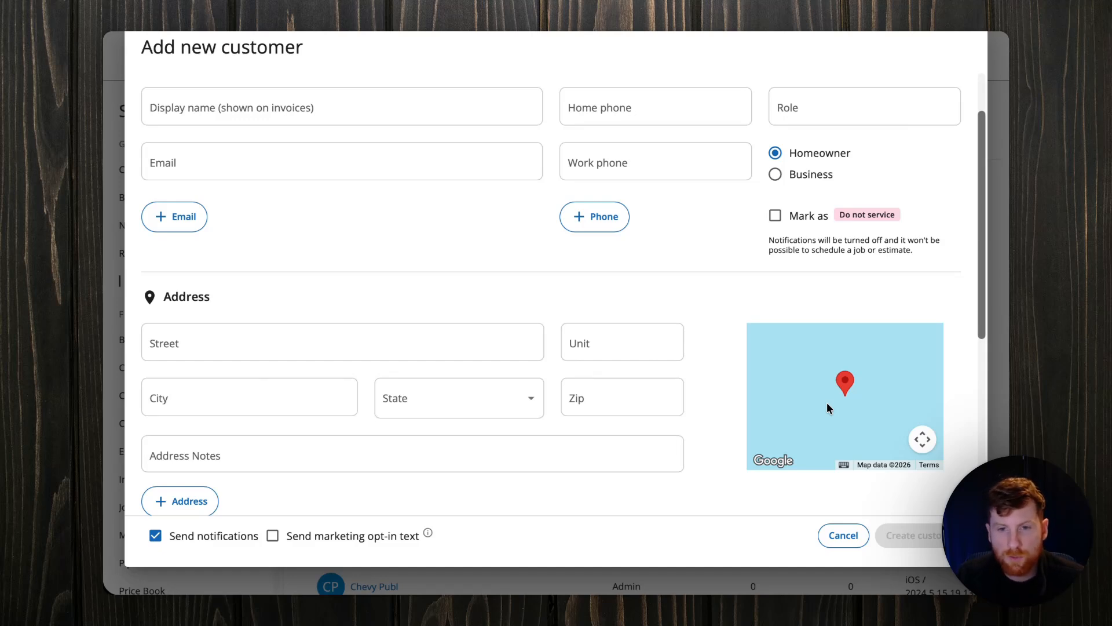
pyautogui.click(845, 534)
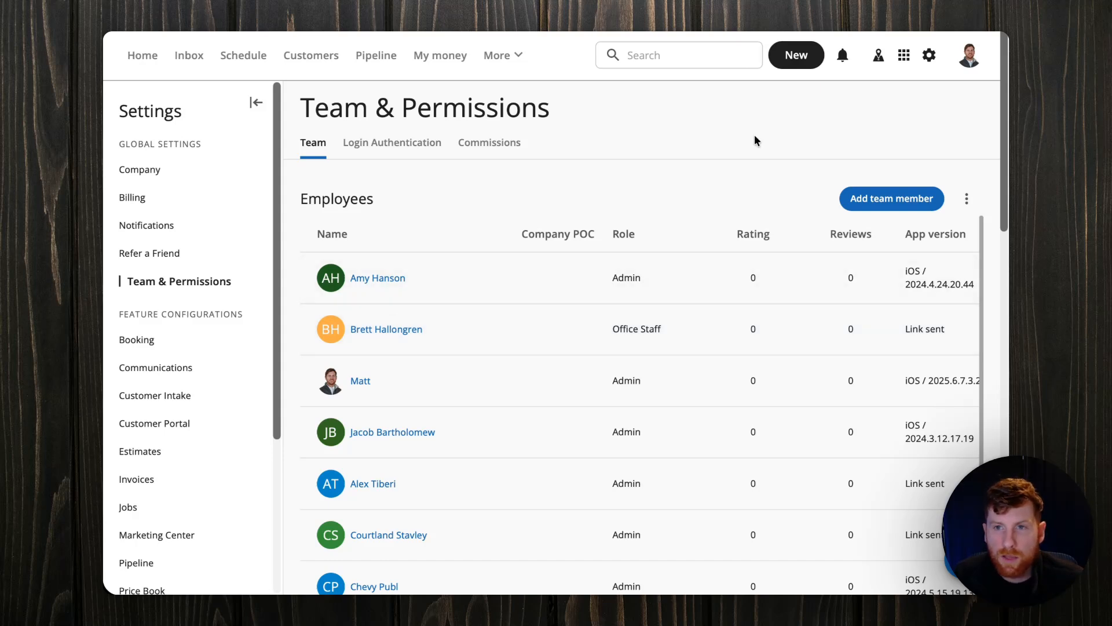
# Start a new job, assign the existing customer from Calgary, and review the job's schedule, team and line item sections.
pyautogui.click(798, 57)
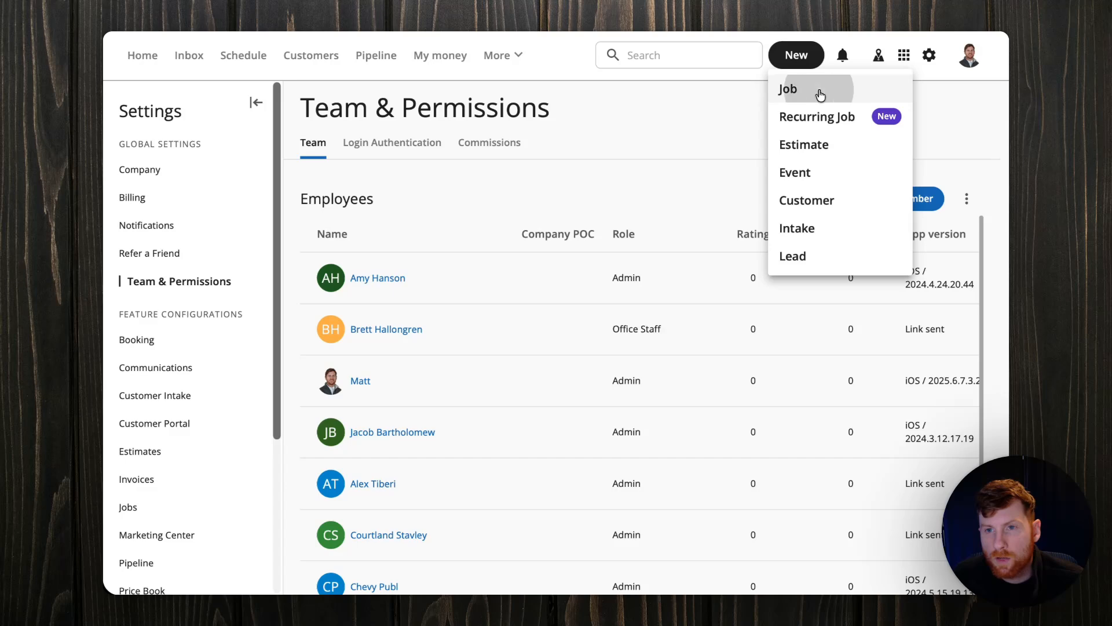
pyautogui.click(822, 93)
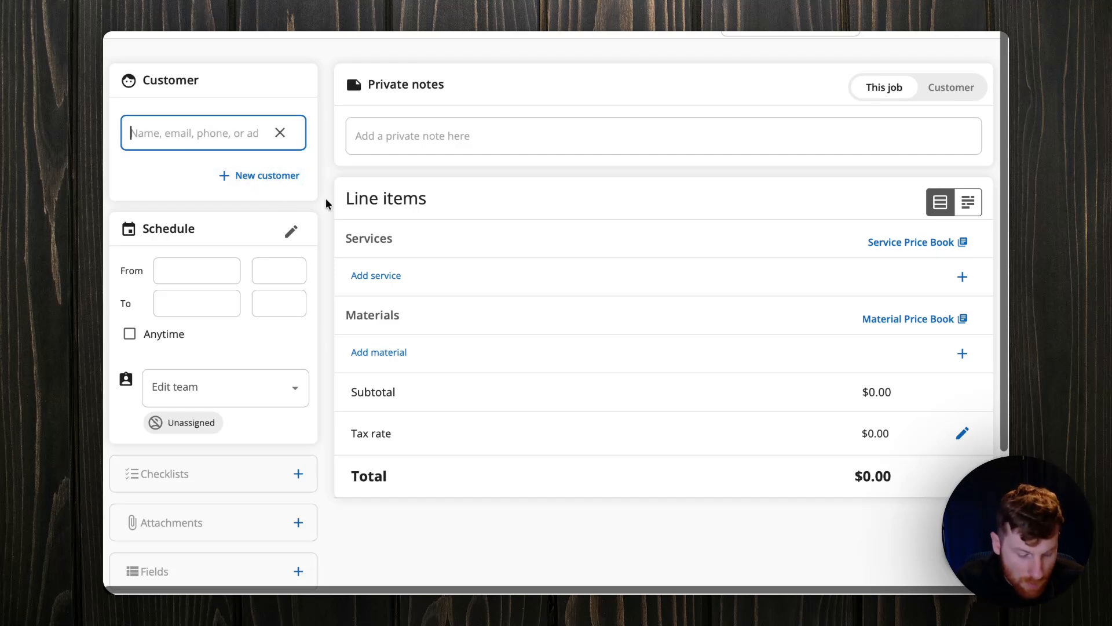
pyautogui.write('jan')
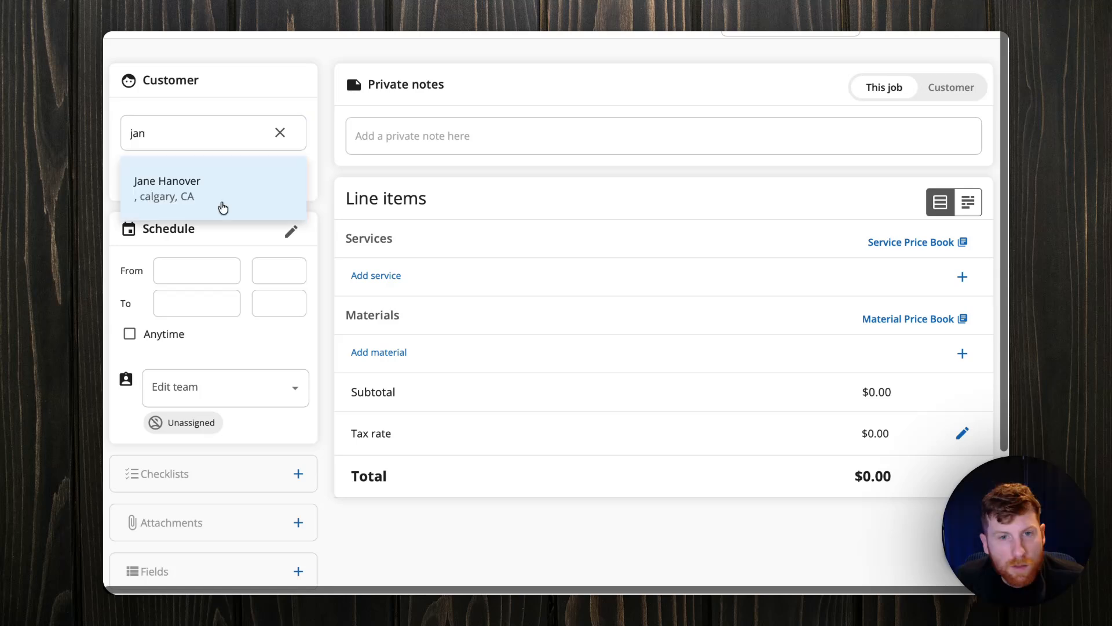
pyautogui.click(223, 207)
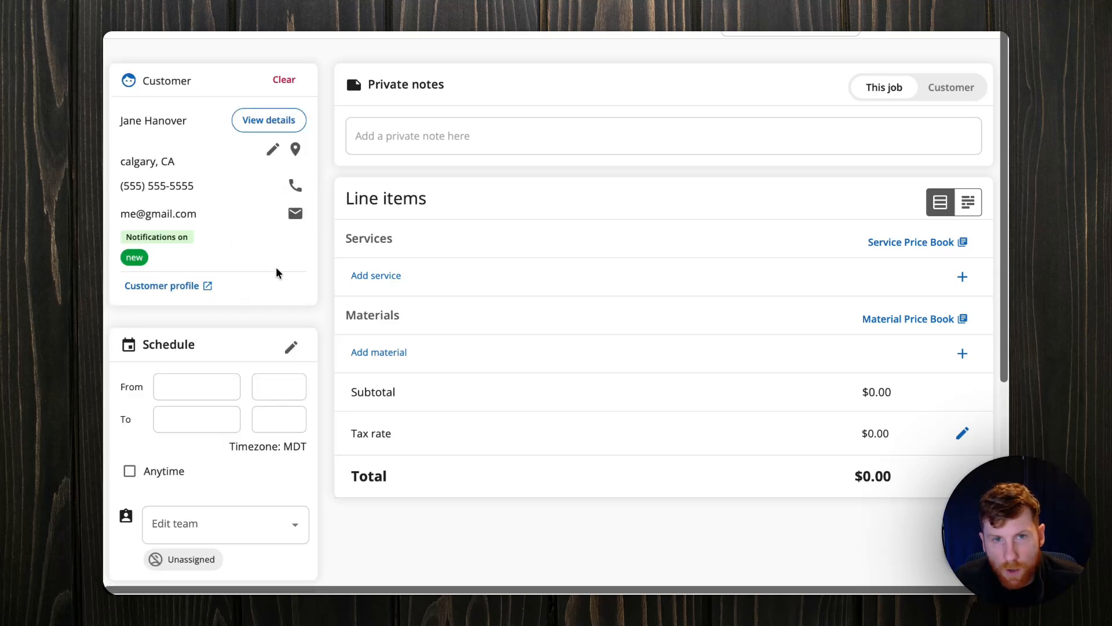
pyautogui.scroll(-3, 339, 301)
pyautogui.scroll(-3, 341, 331)
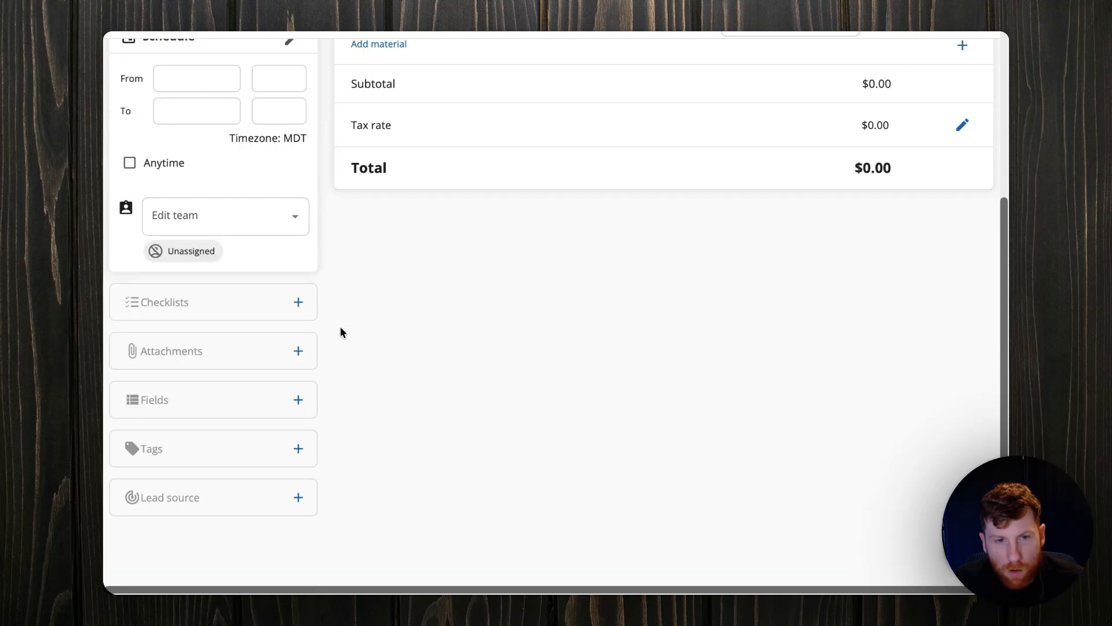
pyautogui.scroll(5, 340, 331)
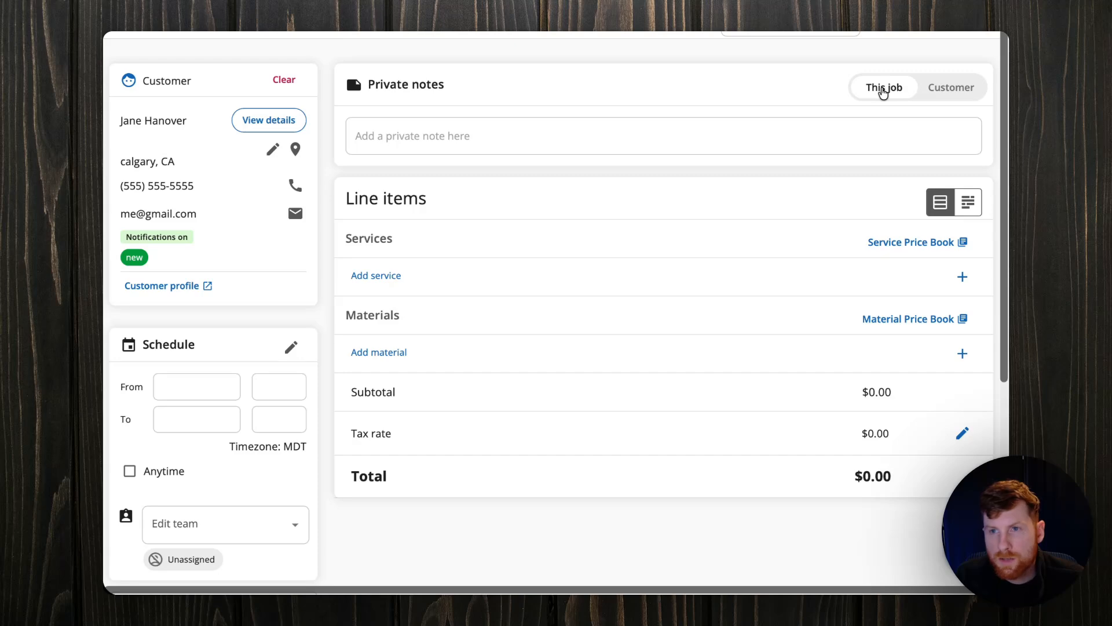
# Show the customer's private notes on the job and schedule it for Friday, March 27, 2026, from 1:34pm to 2:34pm.
pyautogui.click(940, 89)
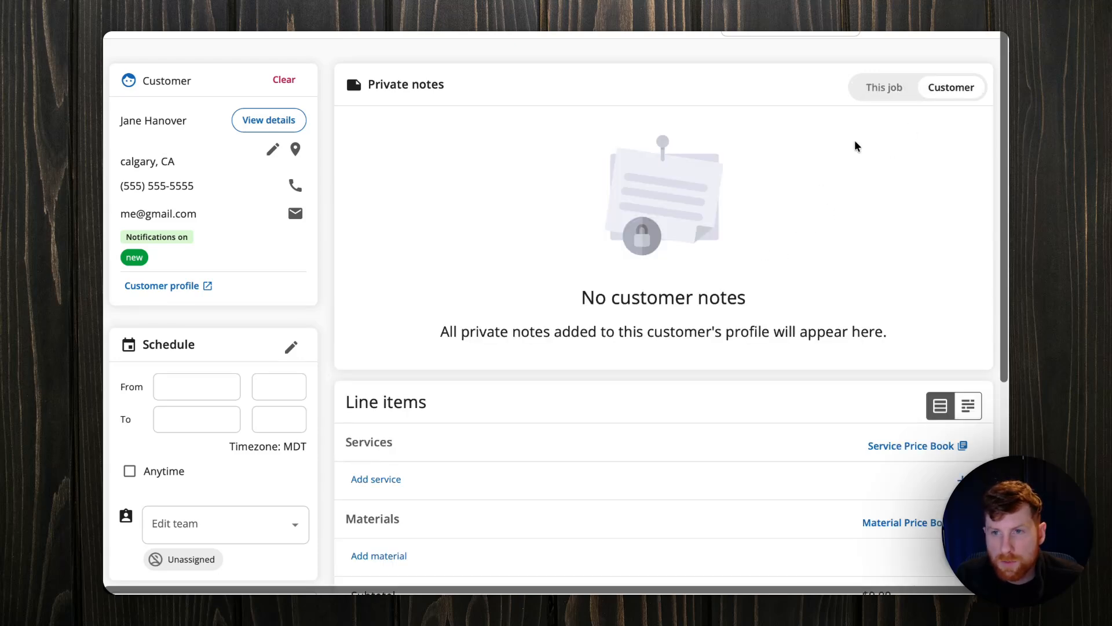
pyautogui.scroll(-3, 705, 293)
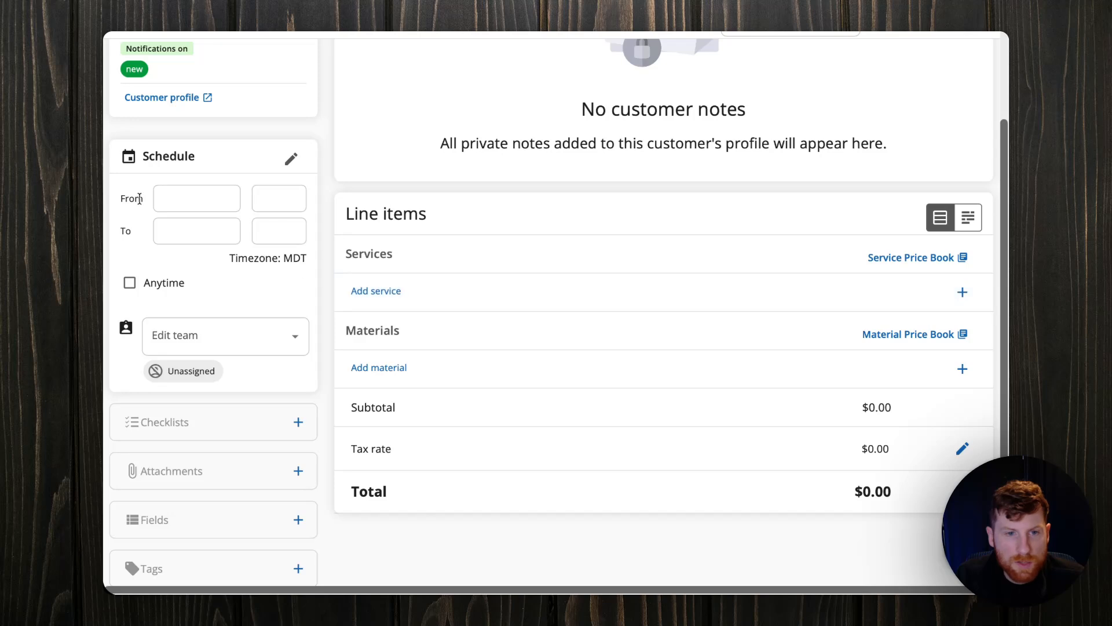
pyautogui.click(187, 199)
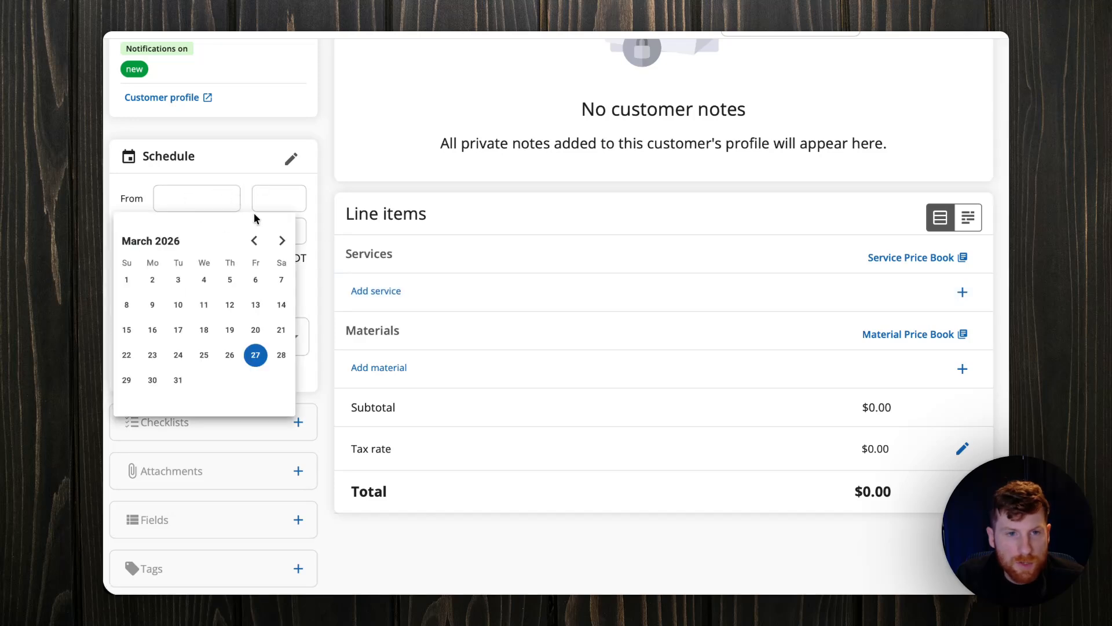
pyautogui.click(277, 197)
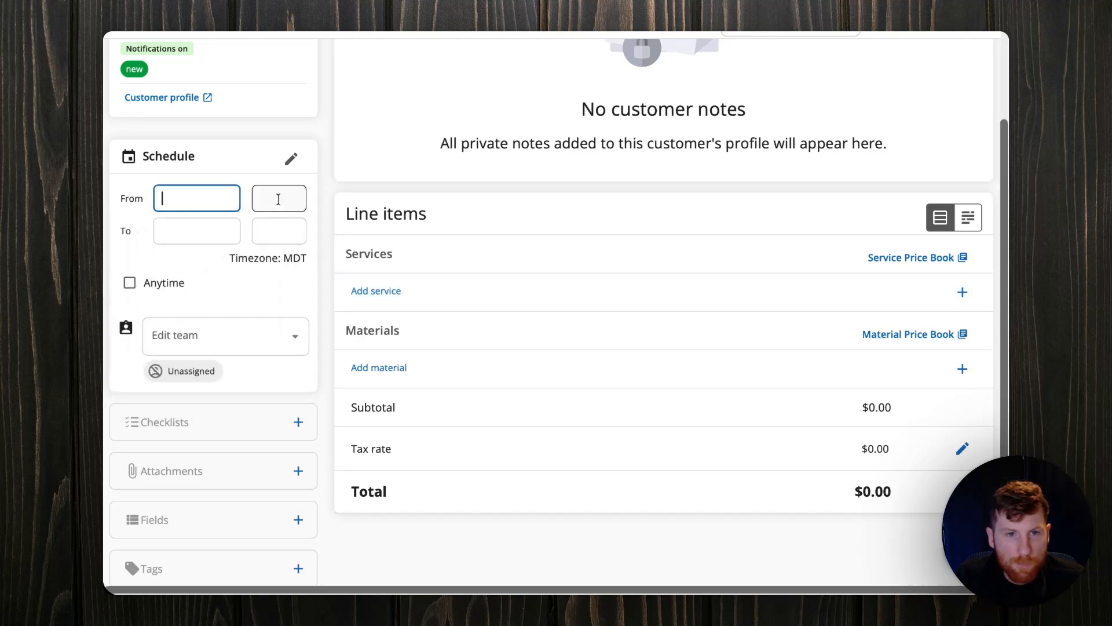
pyautogui.click(209, 294)
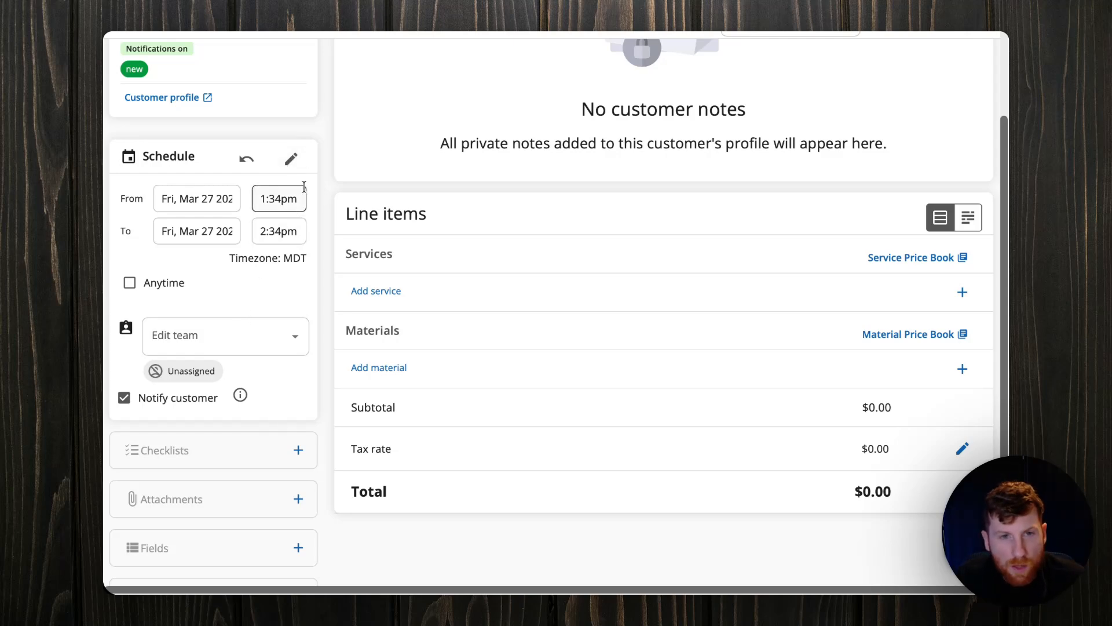
# Open the job's detailed schedule editor, examine its team, arrival window, repeat and find-a-time options, and return to the job form.
pyautogui.click(291, 162)
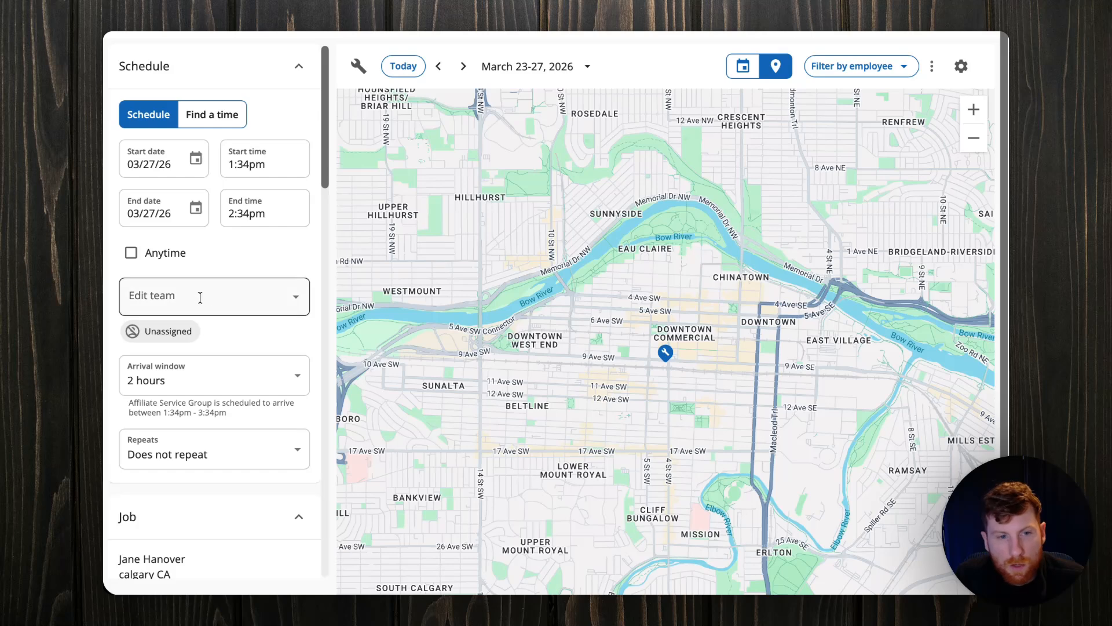
pyautogui.scroll(-8, 244, 330)
pyautogui.scroll(8, 253, 336)
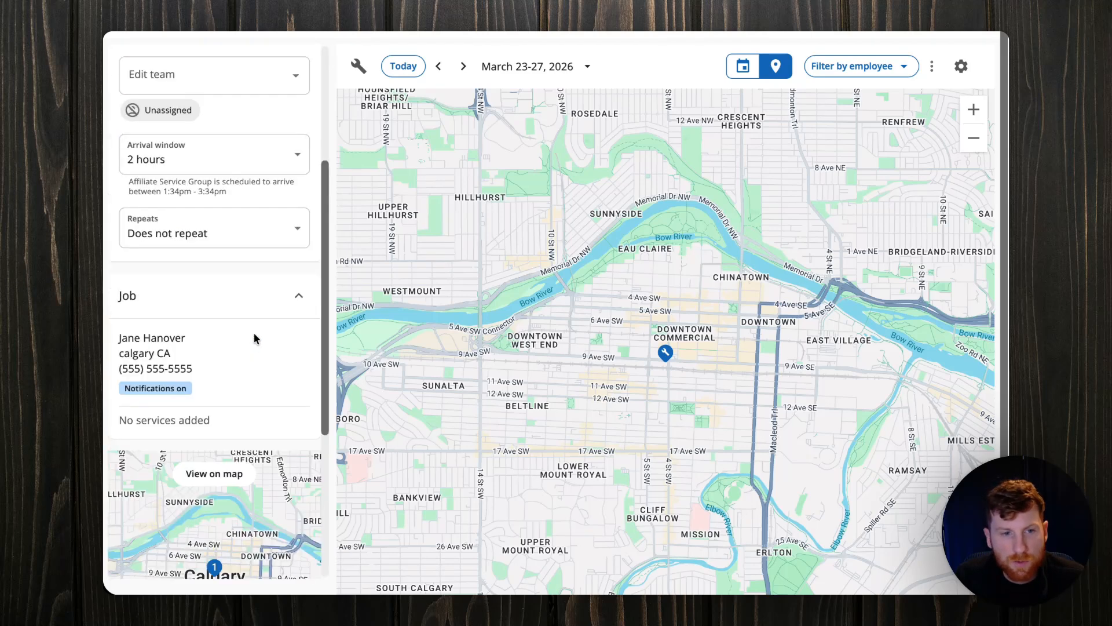
pyautogui.click(291, 377)
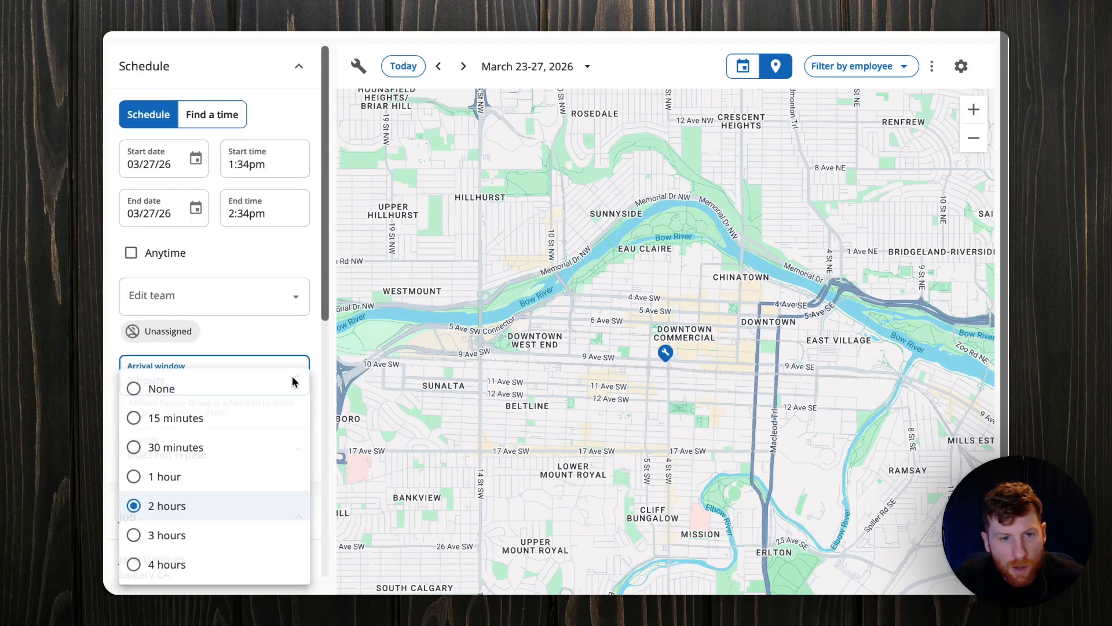
pyautogui.click(265, 339)
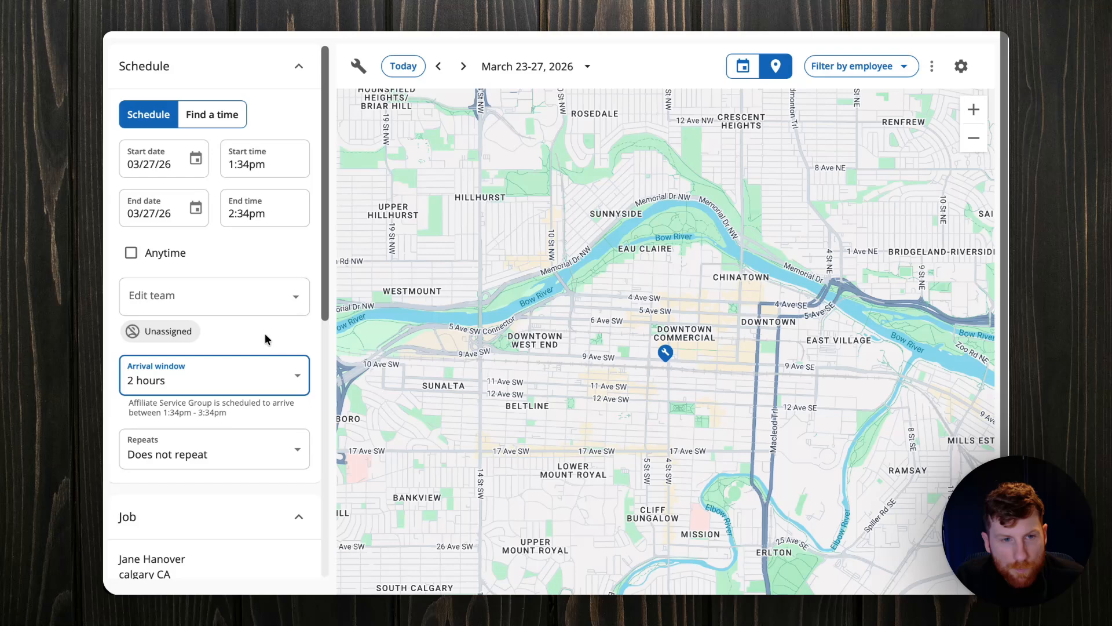
pyautogui.click(298, 294)
pyautogui.click(275, 249)
pyautogui.scroll(-1, 275, 249)
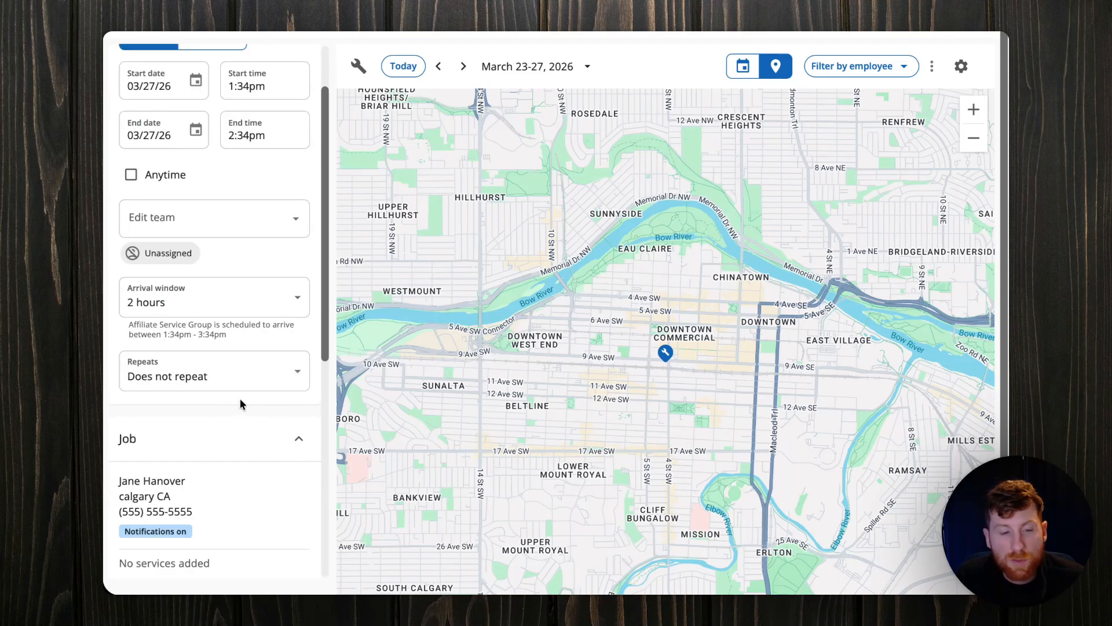
pyautogui.scroll(-3, 240, 404)
pyautogui.scroll(4, 248, 405)
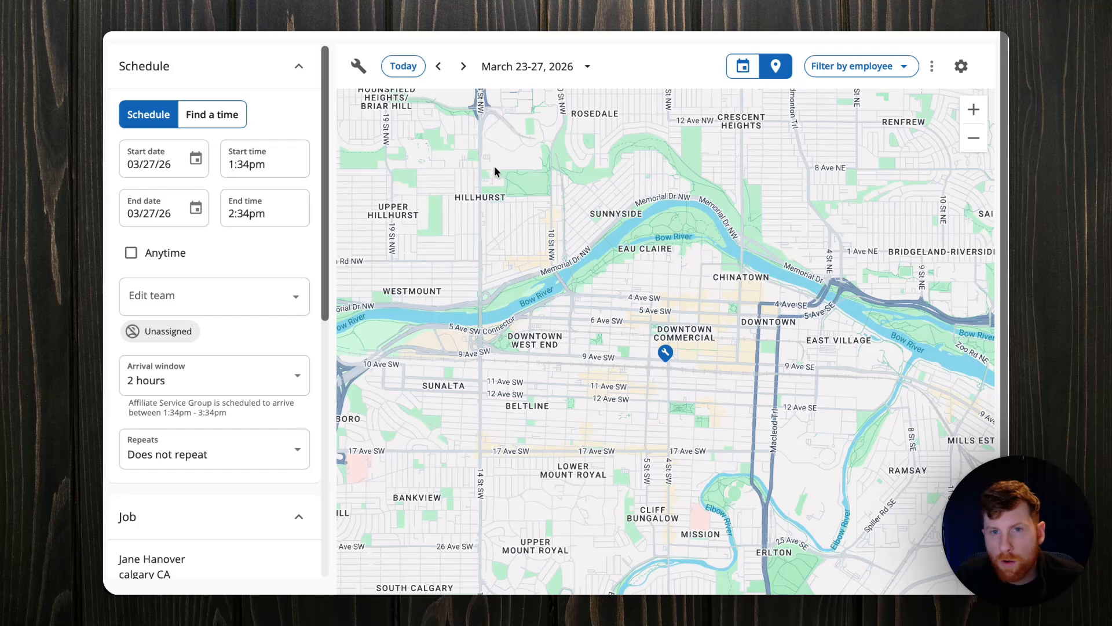
pyautogui.click(217, 119)
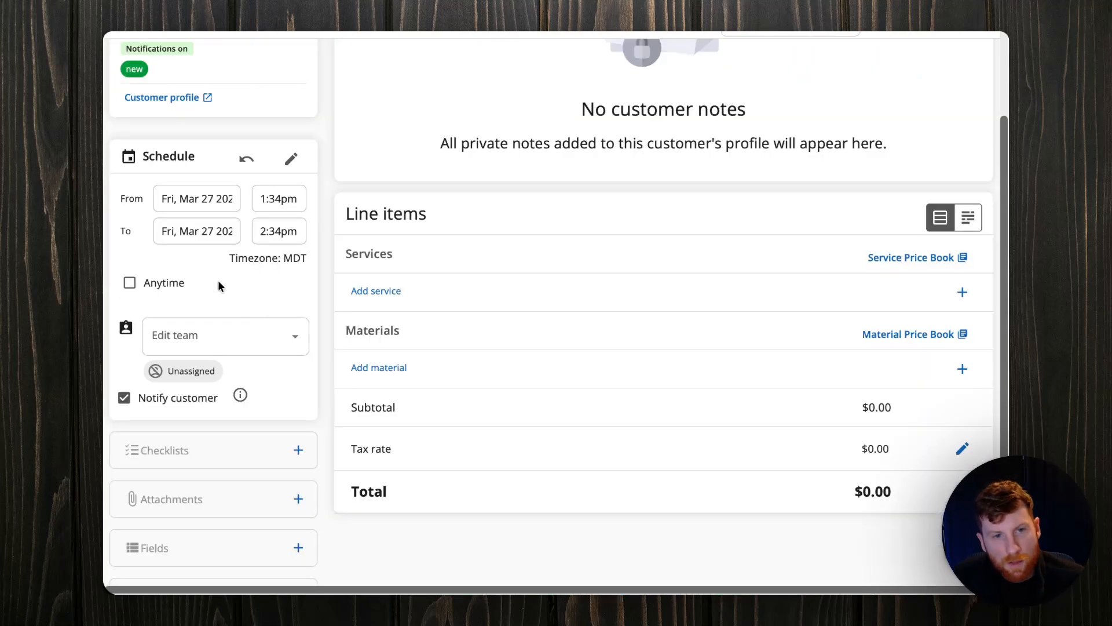
# Examine the job form's checklists, attachments, fields, tags, lead source, private notes and line item sections.
pyautogui.scroll(-3, 274, 336)
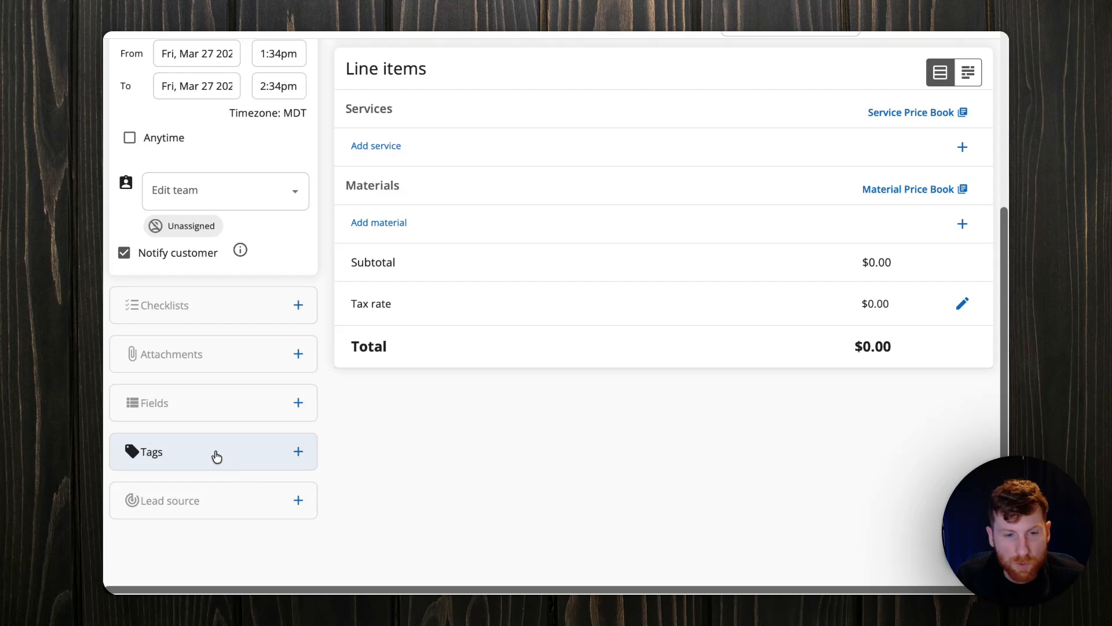
pyautogui.scroll(3, 300, 455)
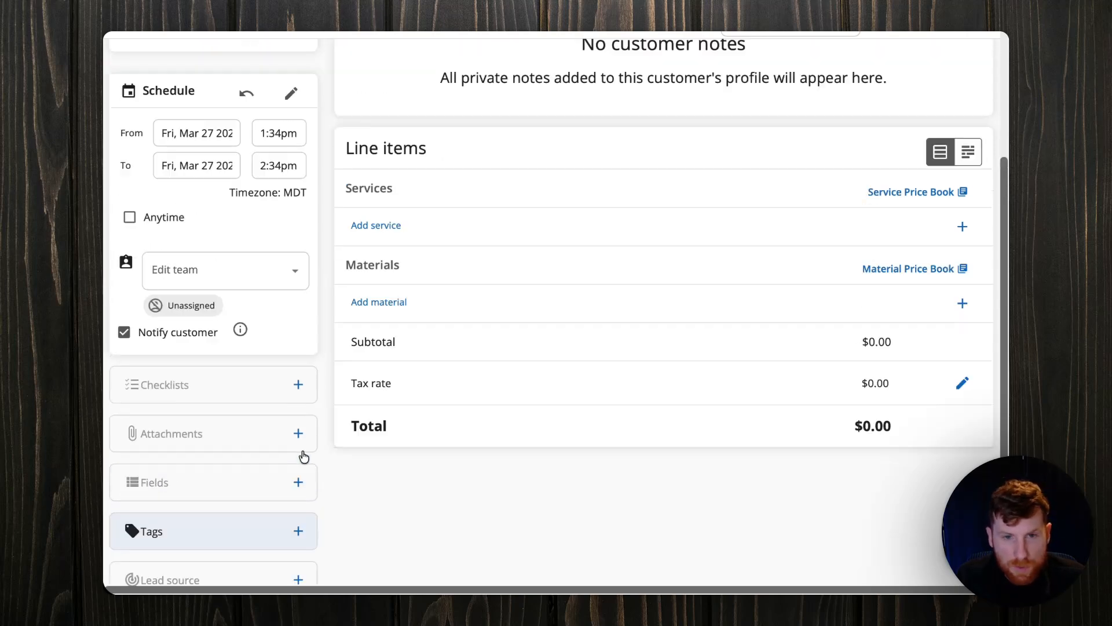
pyautogui.scroll(-1, 477, 441)
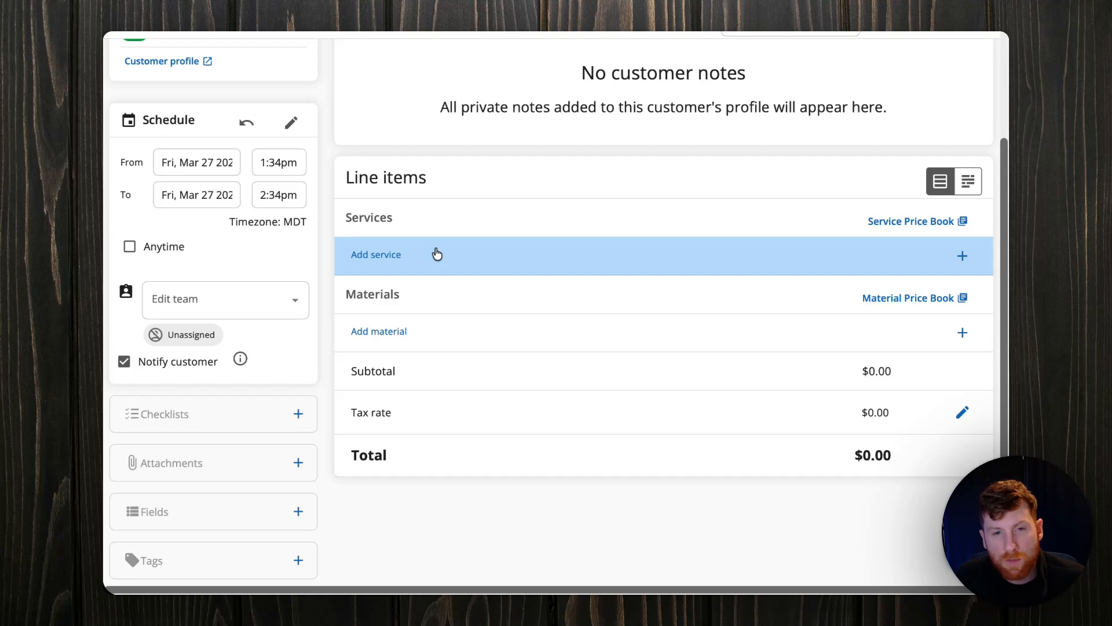
pyautogui.scroll(3, 530, 304)
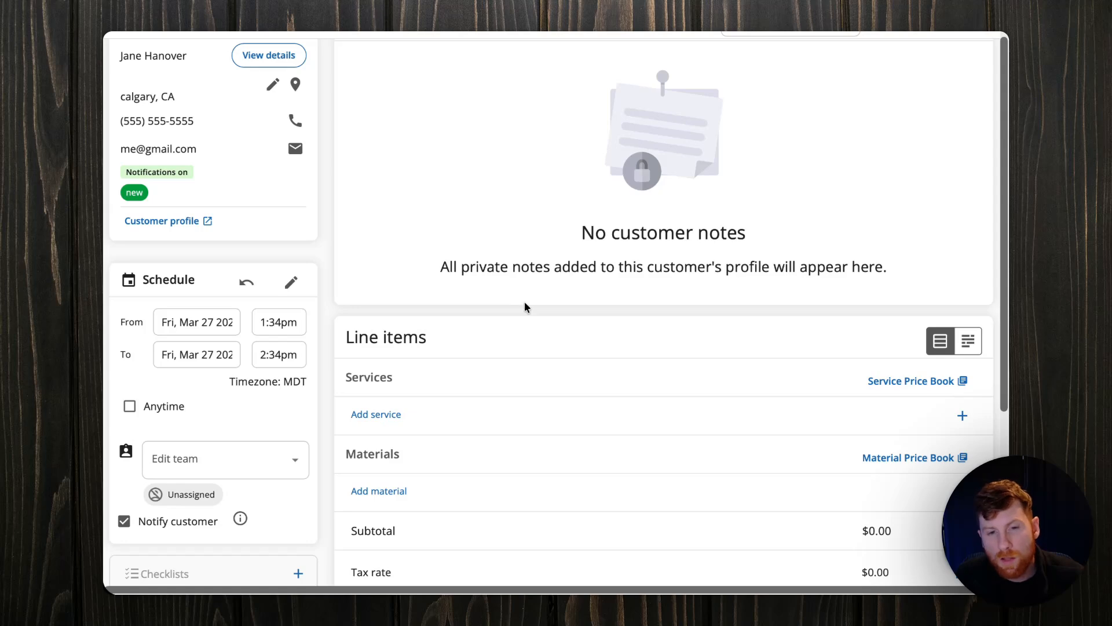
pyautogui.scroll(-2, 522, 310)
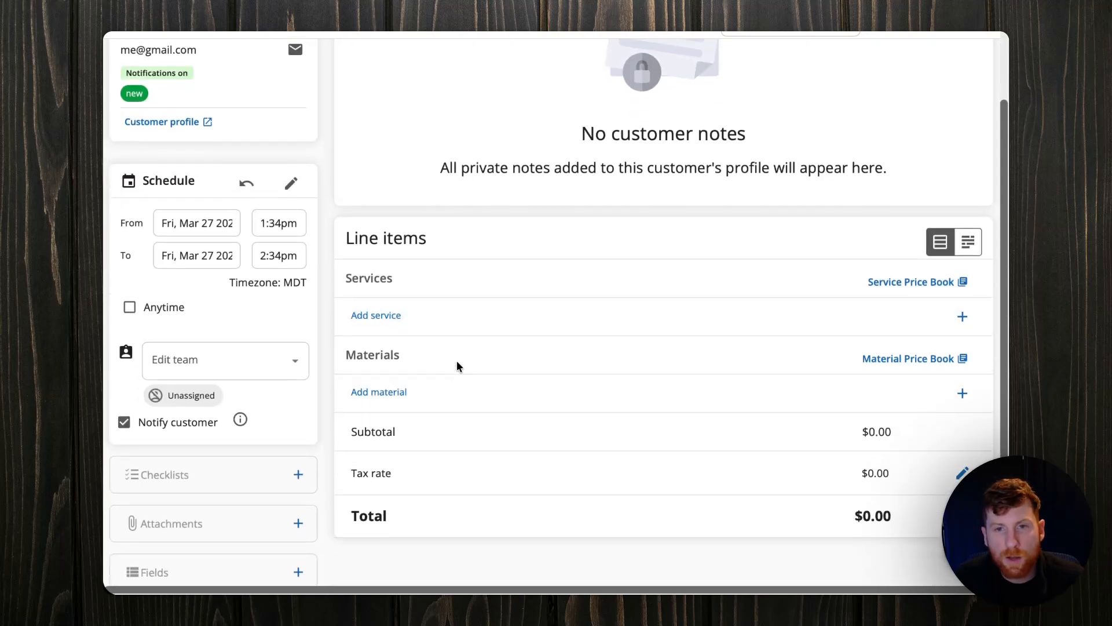
pyautogui.scroll(3, 456, 365)
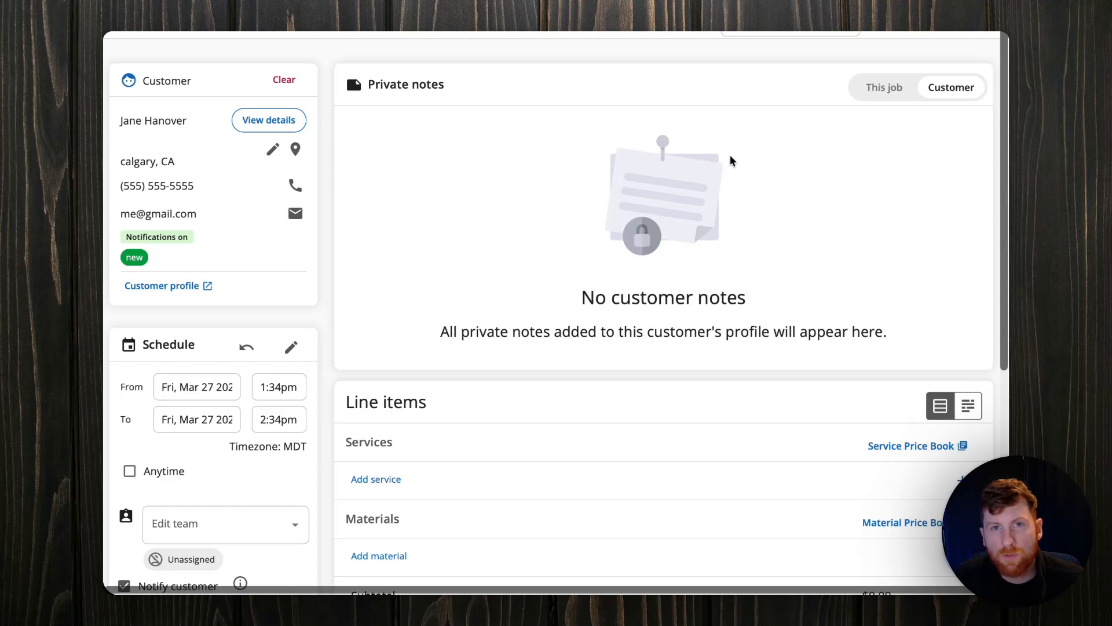
pyautogui.scroll(-2, 552, 382)
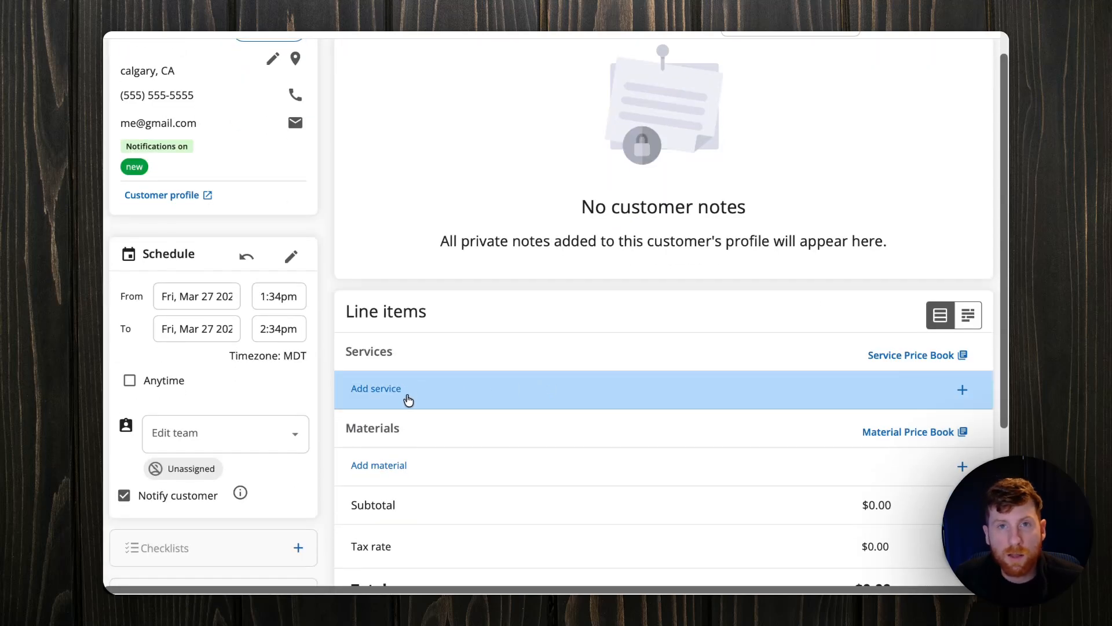
pyautogui.scroll(-1, 408, 400)
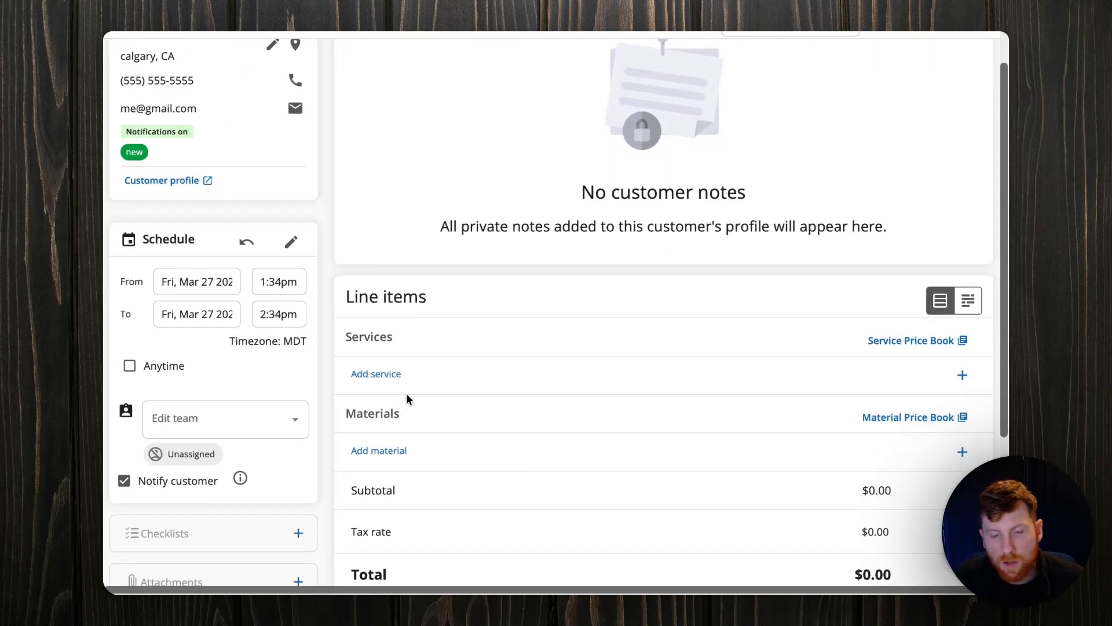
pyautogui.scroll(-1, 427, 390)
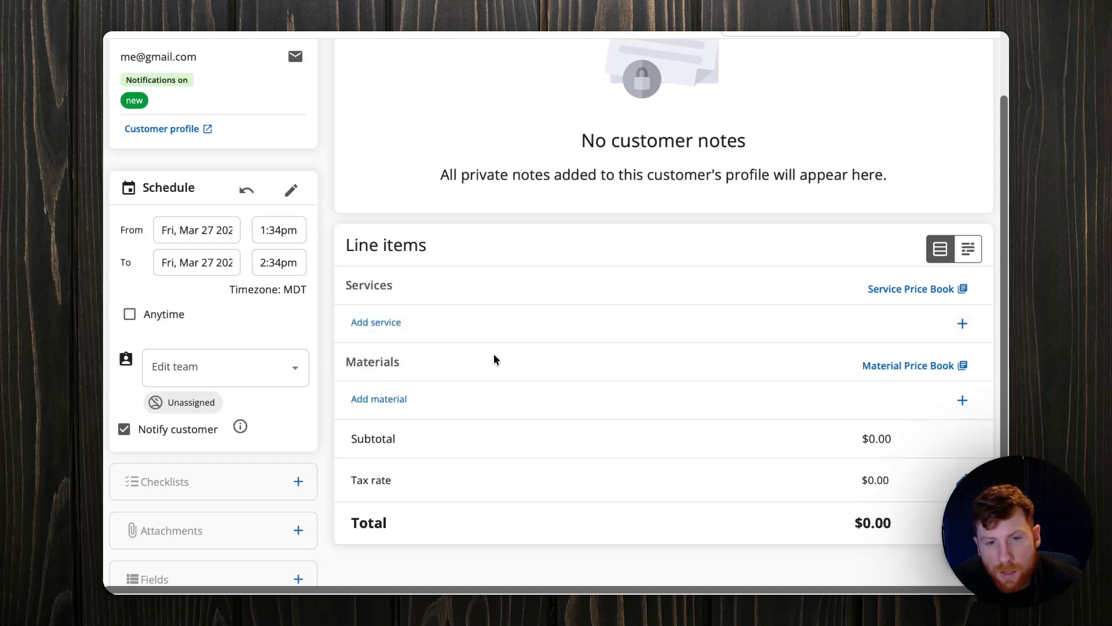
# Add a service line item named "faucet replacement" to the job and save it.
pyautogui.click(389, 324)
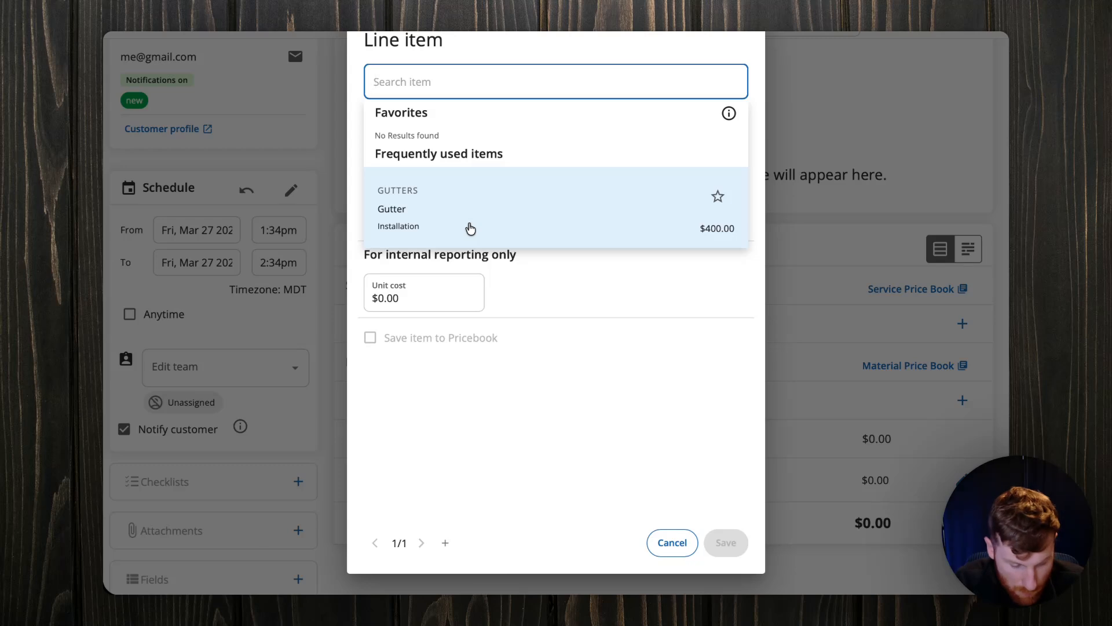
pyautogui.write('faucet replac')
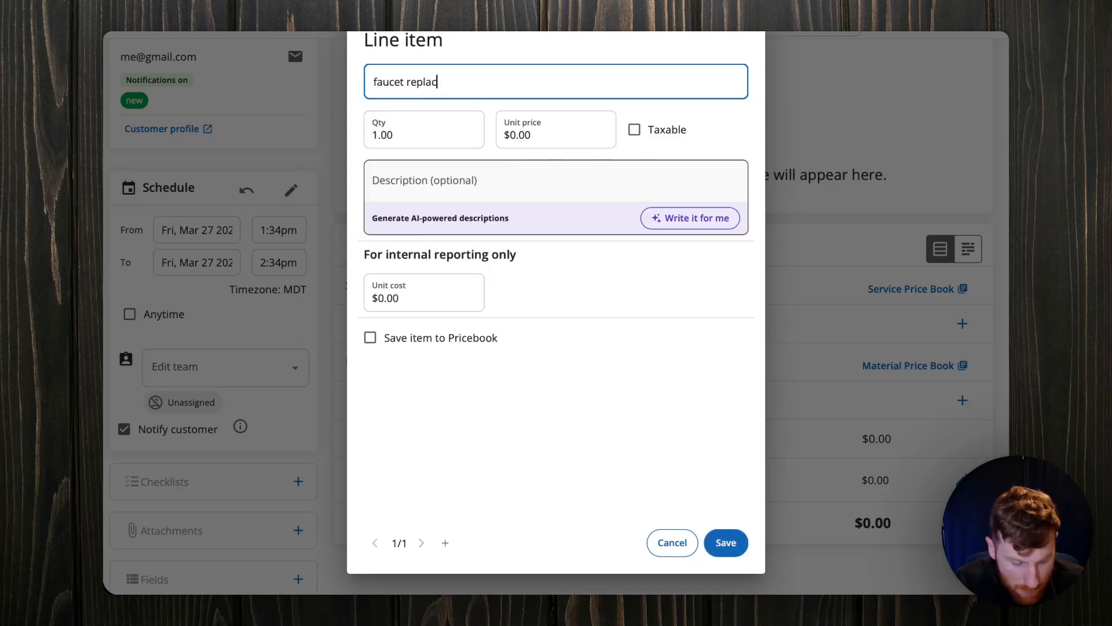
pyautogui.write('ement')
pyautogui.click(399, 132)
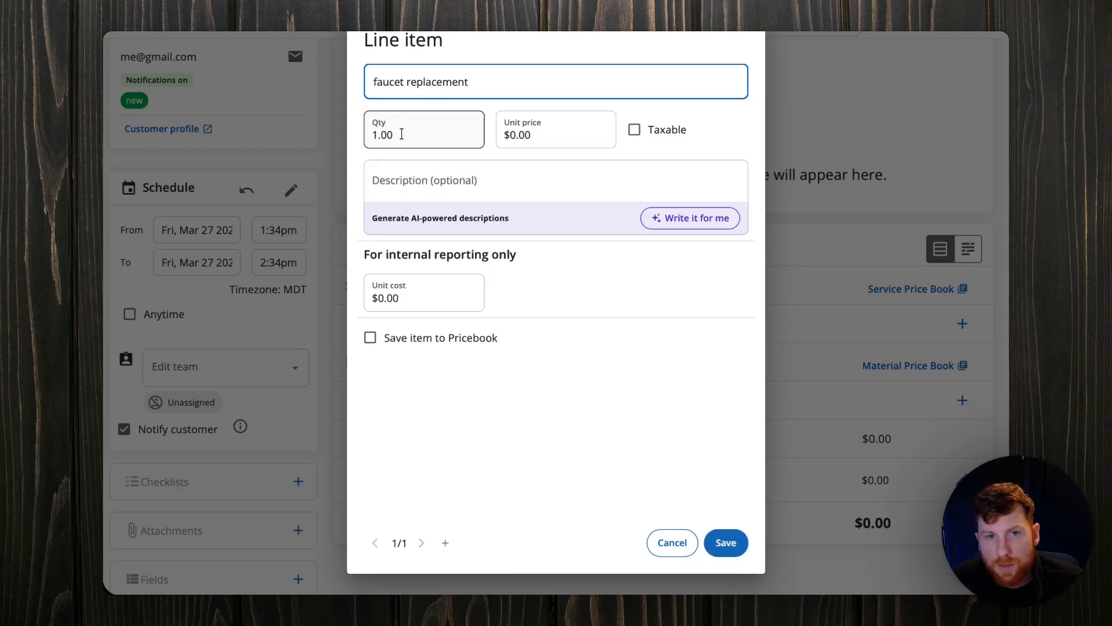
pyautogui.click(533, 138)
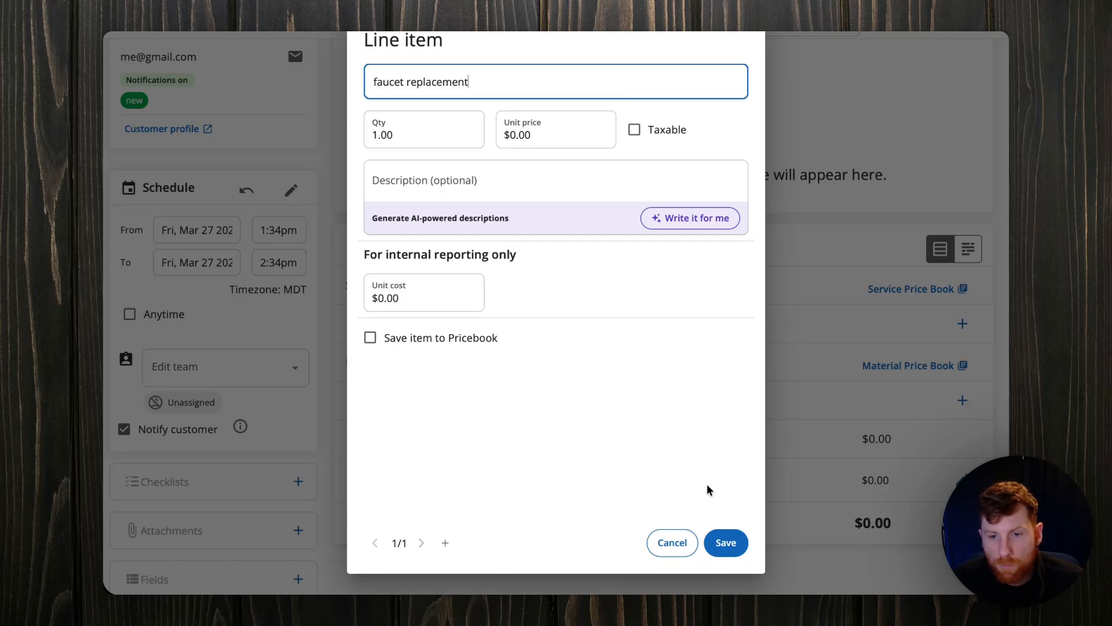
pyautogui.click(726, 543)
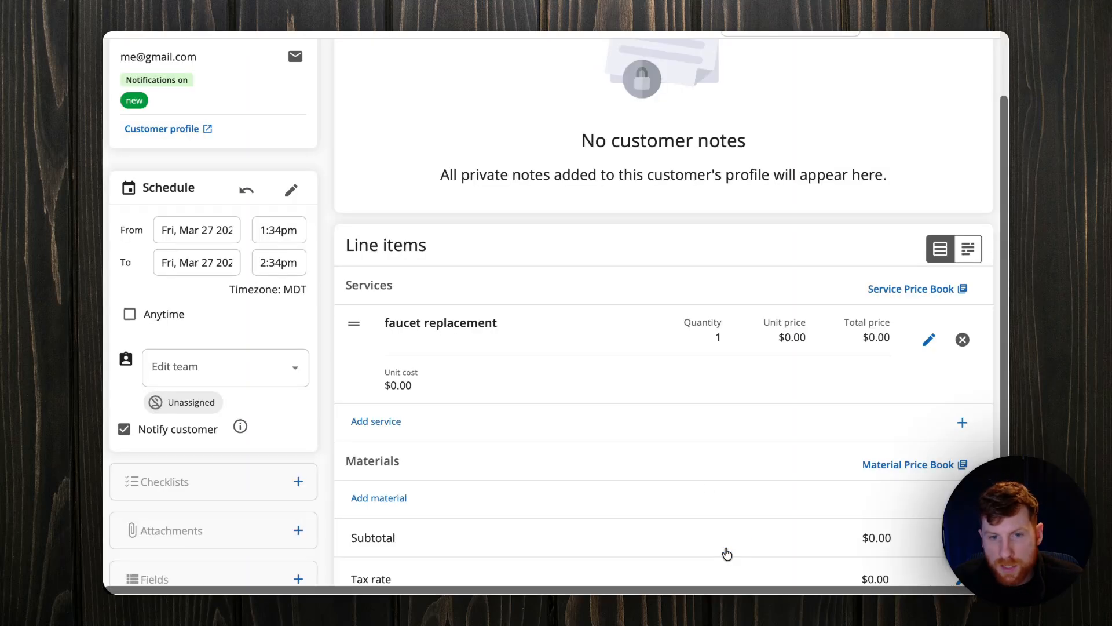
# Set the faucet replacement service's unit price to $150.00 and save the line item.
pyautogui.click(929, 339)
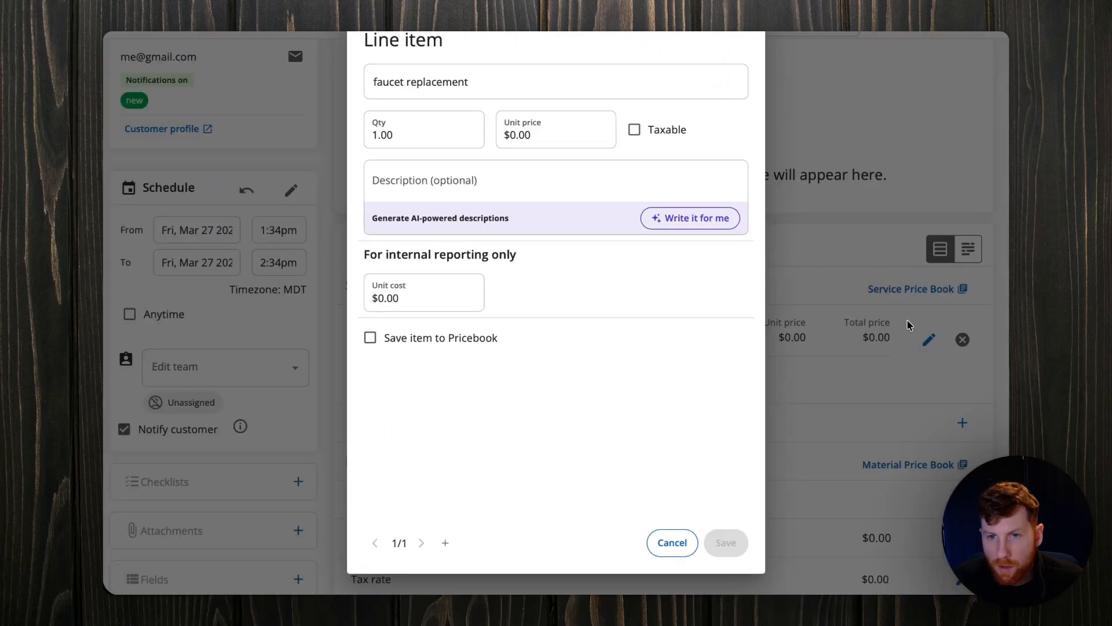
pyautogui.click(557, 137)
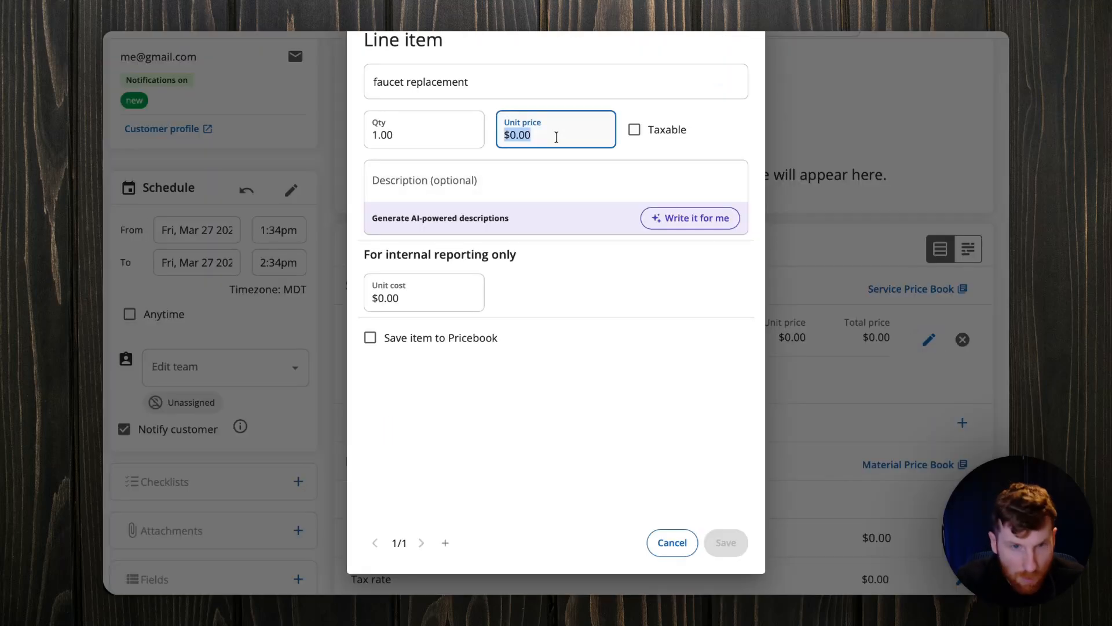
pyautogui.write('150')
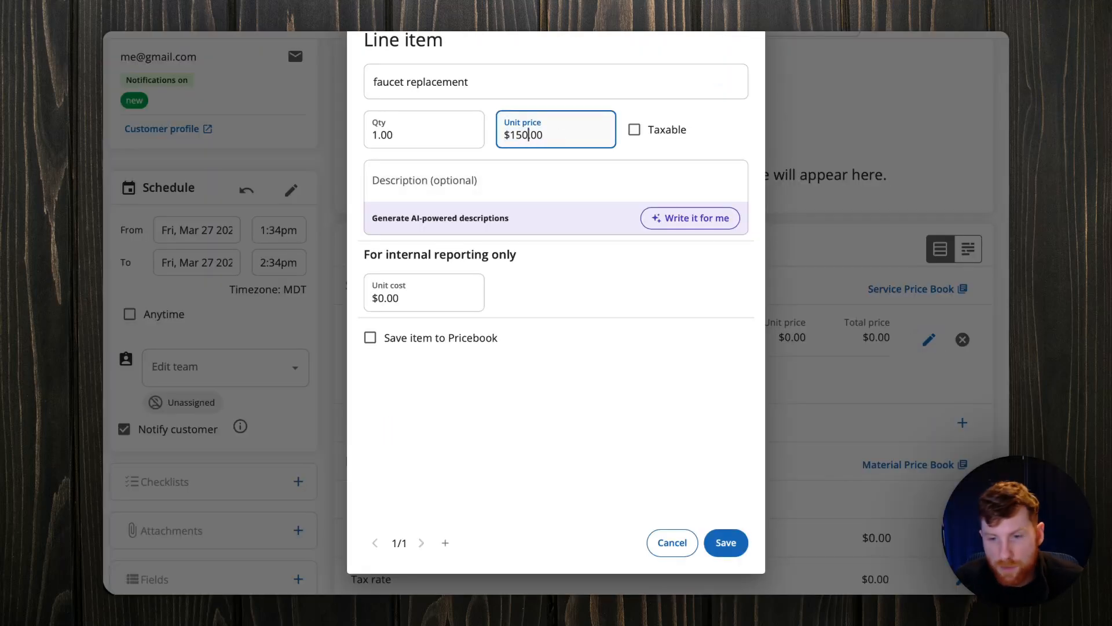
pyautogui.click(726, 542)
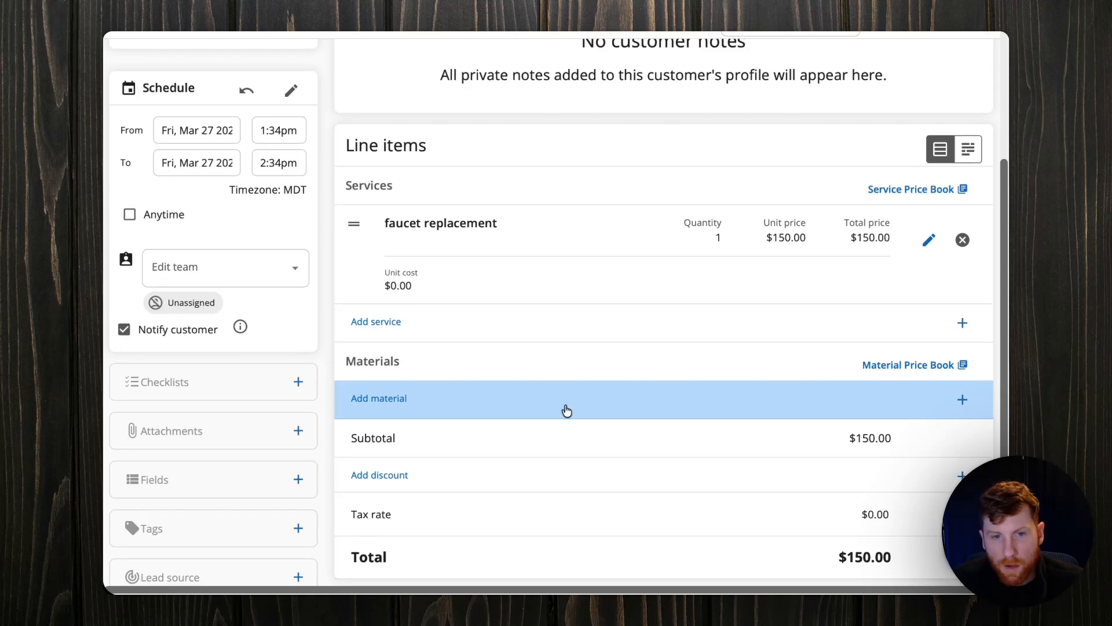
# Open a new discount for the job, examine the available discount types, and cancel without applying one.
pyautogui.scroll(-1, 567, 410)
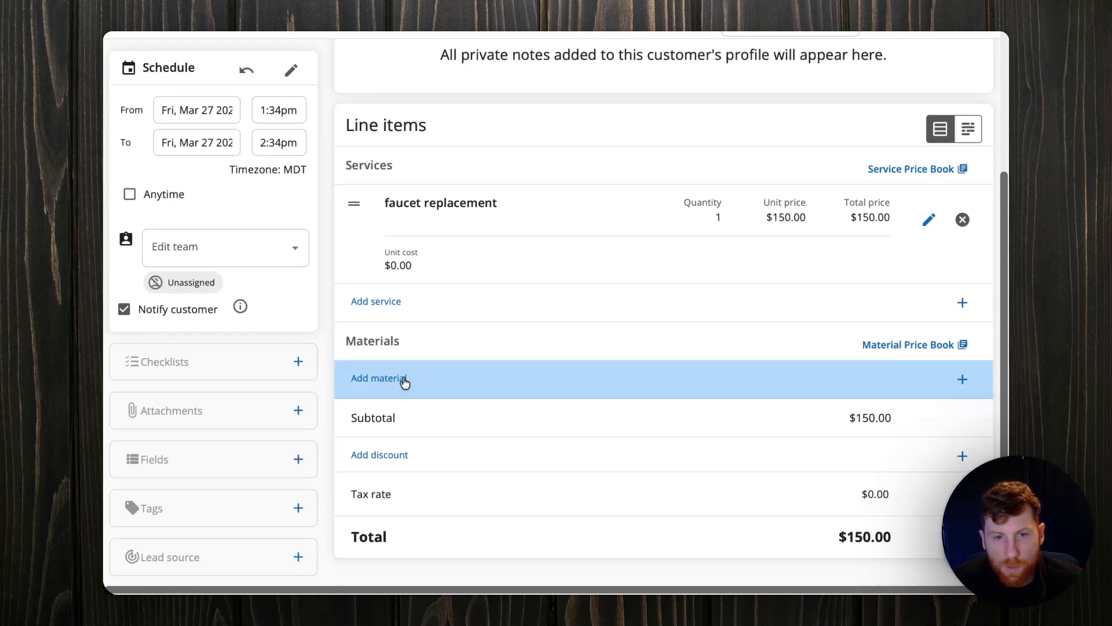
pyautogui.scroll(-2, 405, 380)
pyautogui.click(398, 404)
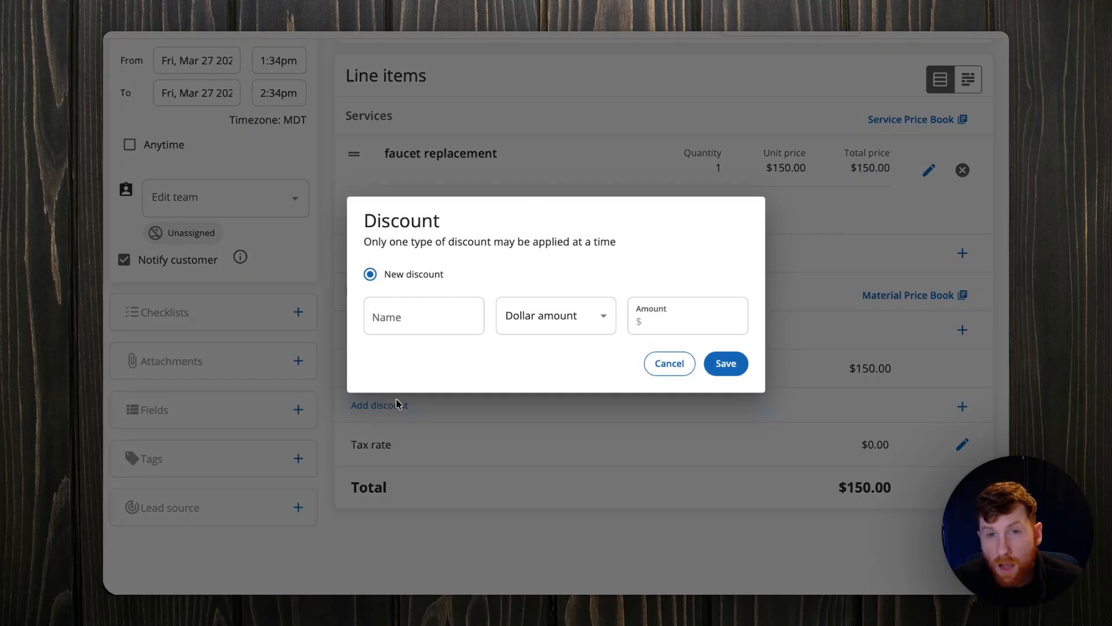
pyautogui.click(602, 319)
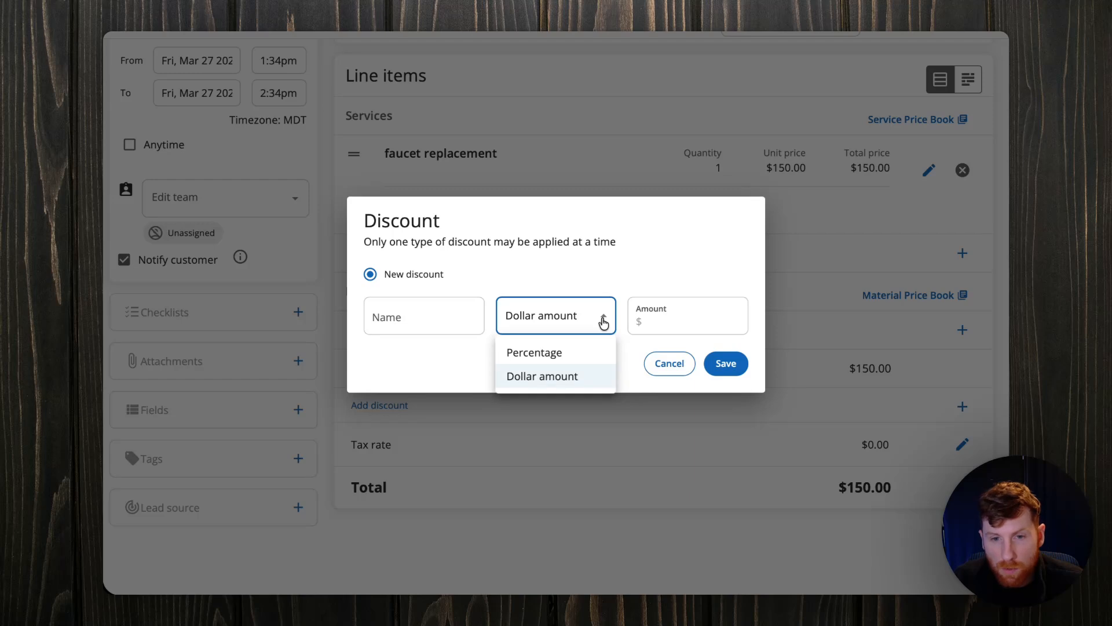
pyautogui.click(669, 368)
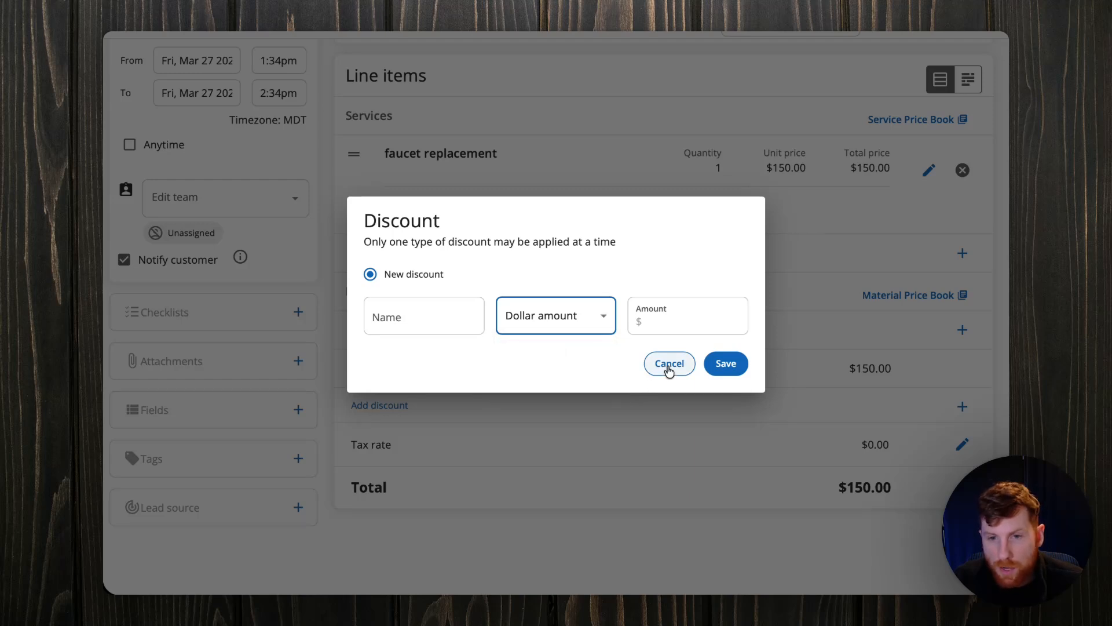
pyautogui.click(669, 366)
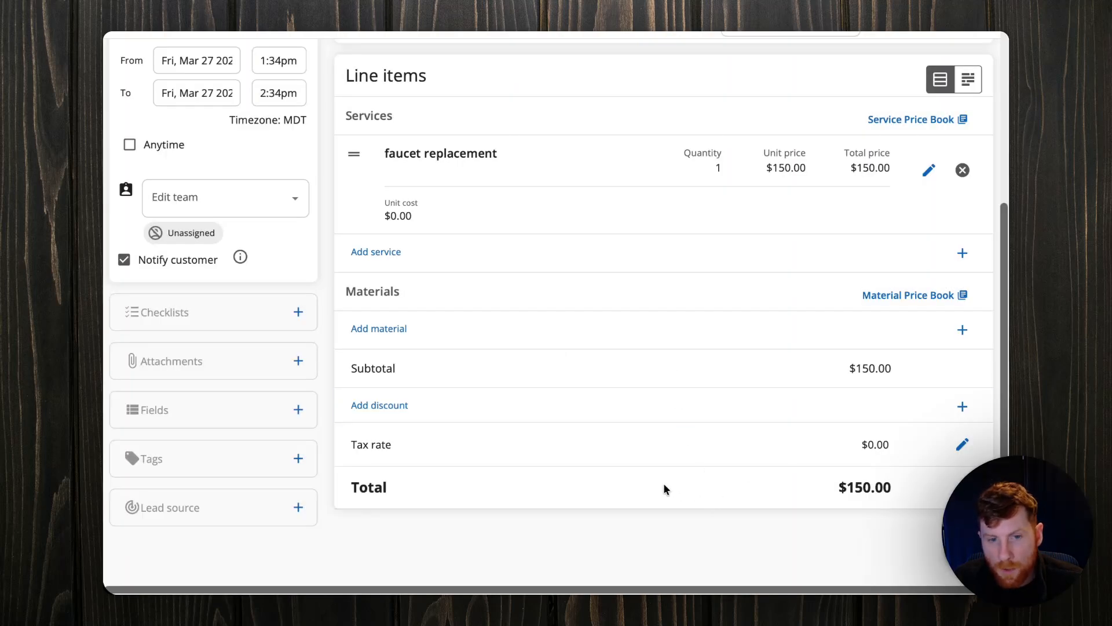
# Save the new job and examine its page, from the job status actions through the line items to the activity feed.
pyautogui.scroll(5, 866, 496)
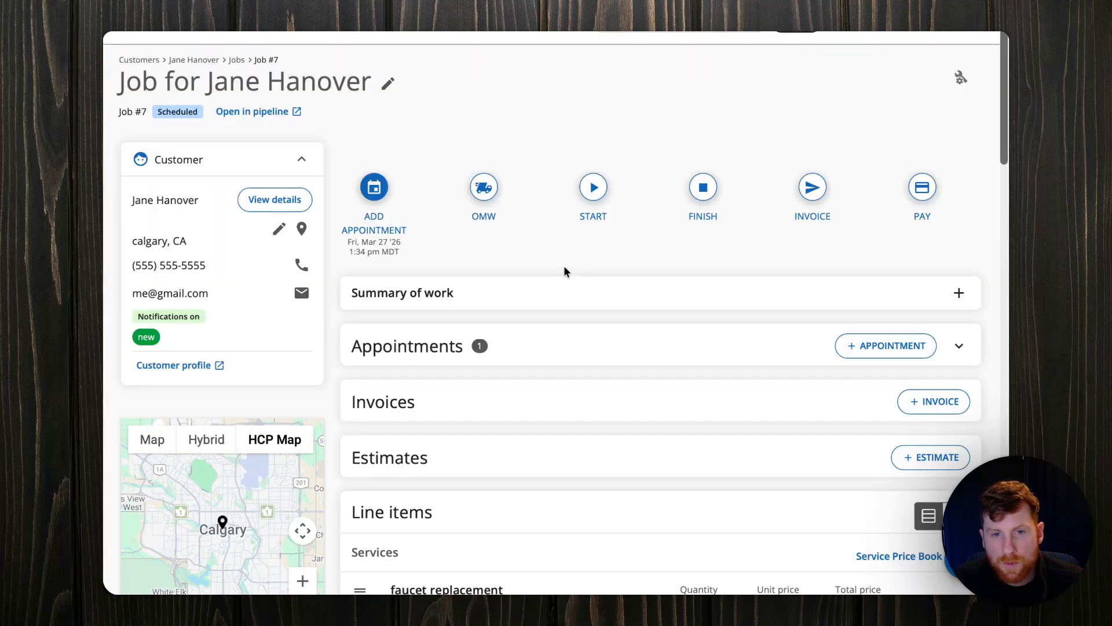
pyautogui.scroll(-15, 564, 271)
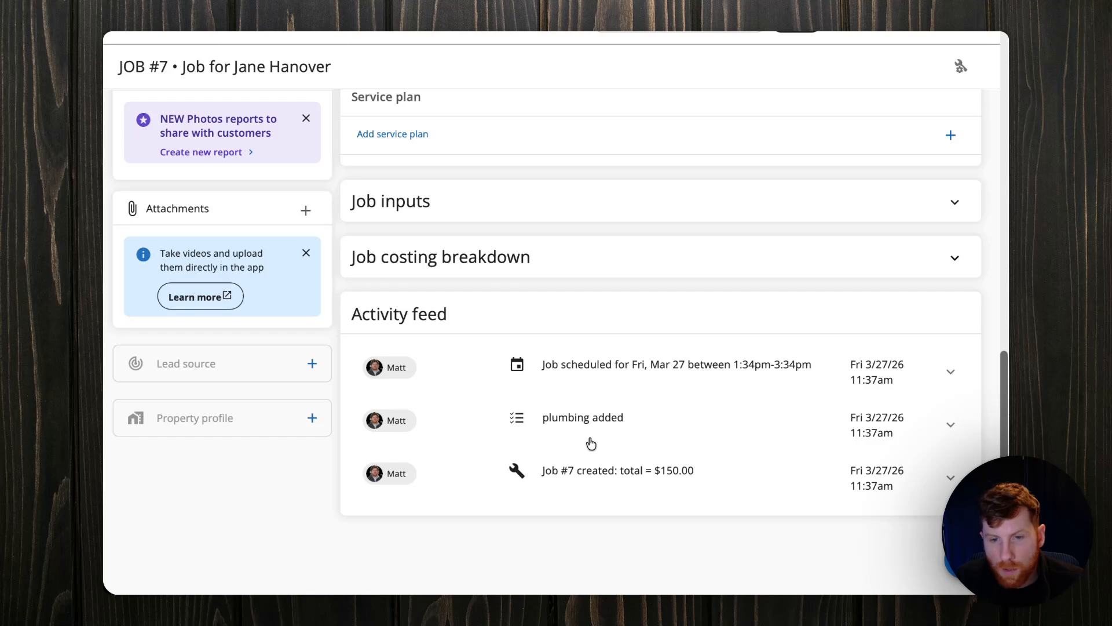
pyautogui.scroll(3, 591, 442)
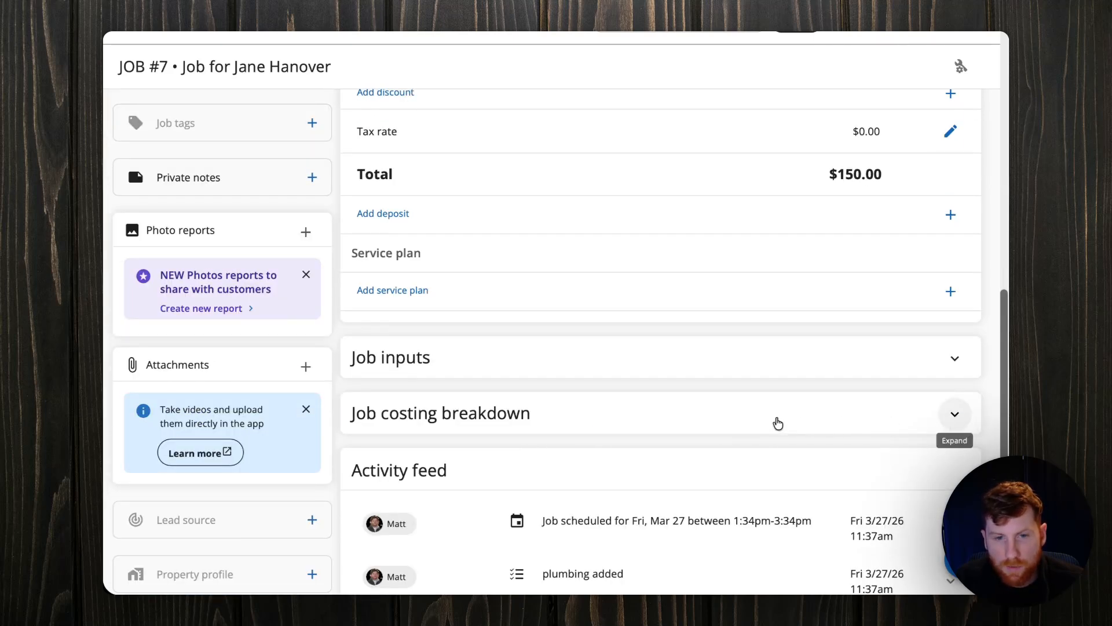
pyautogui.scroll(10, 805, 417)
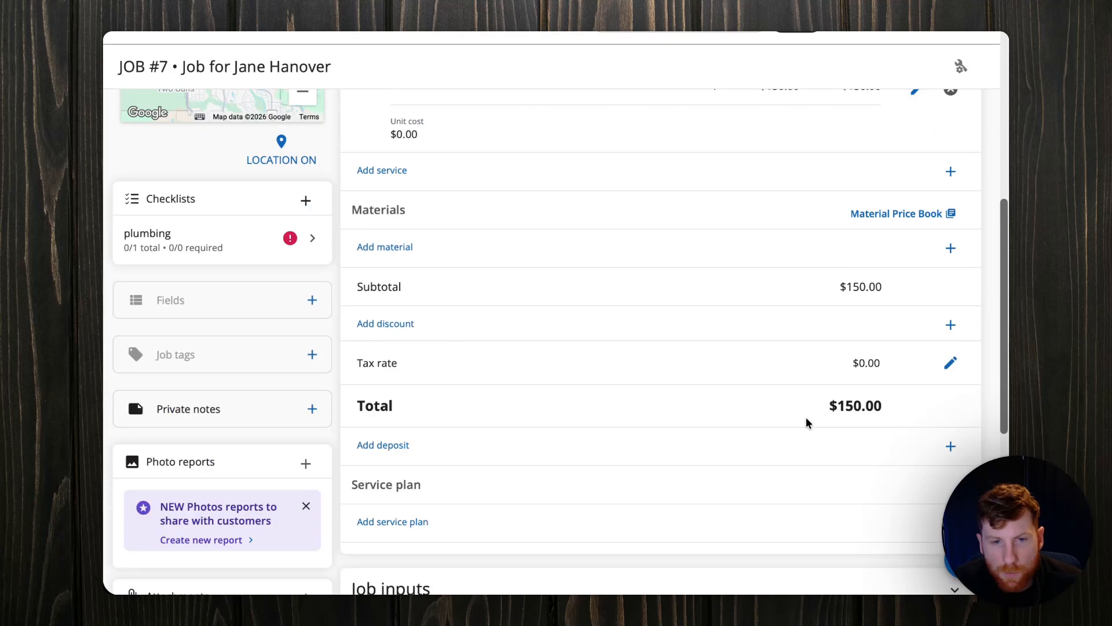
pyautogui.scroll(1, 714, 402)
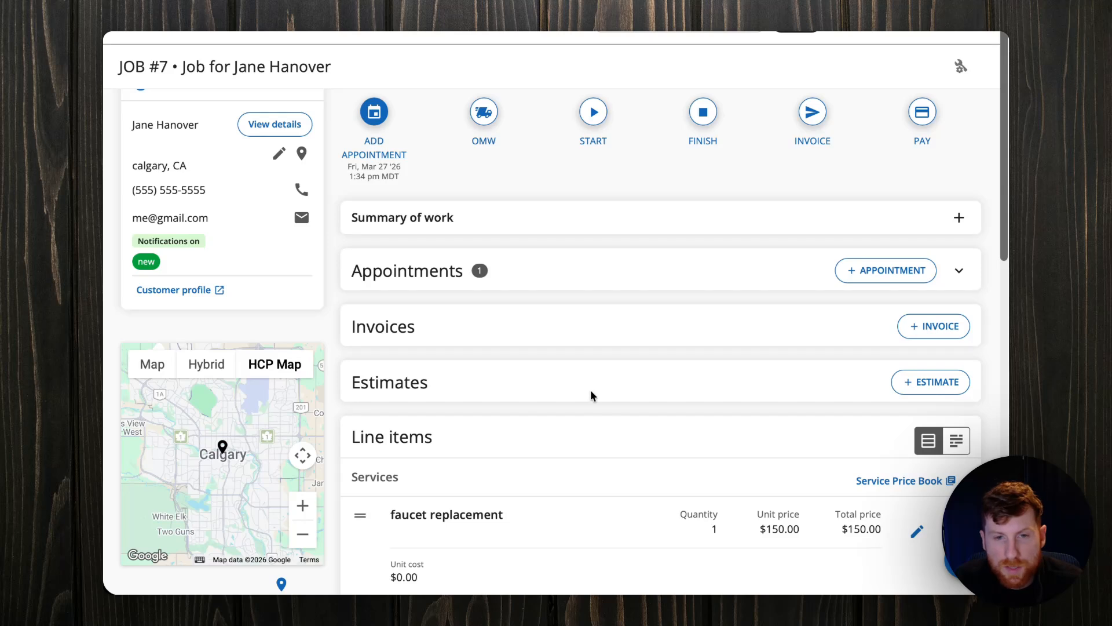
pyautogui.scroll(1, 819, 375)
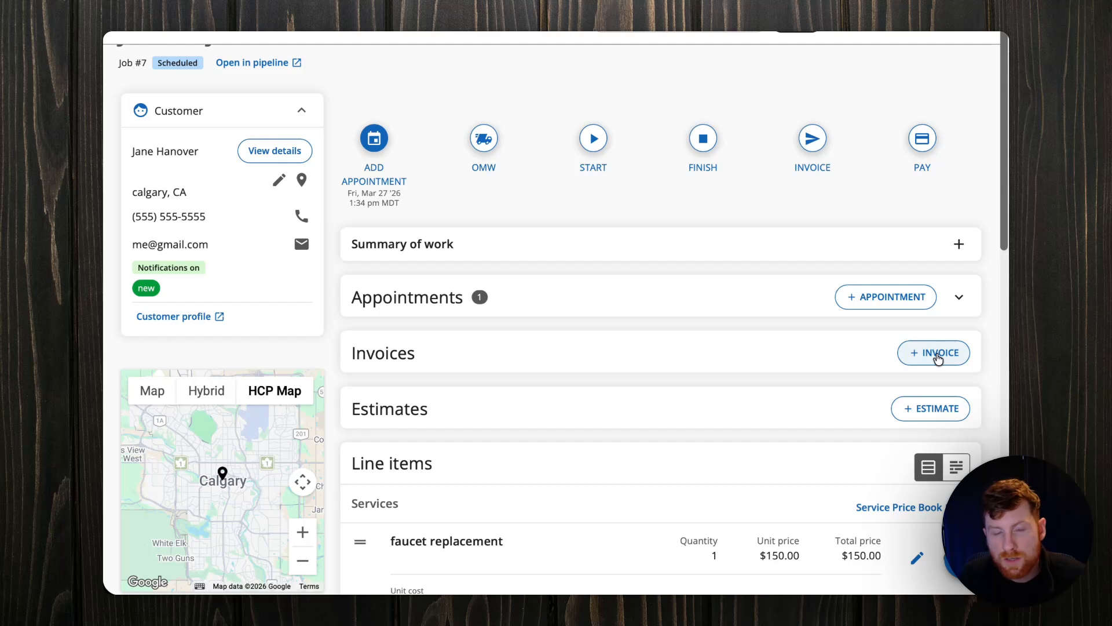
# Expand the job's appointments and examine the scheduled visit's date, time, arrival window and employee assignment.
pyautogui.click(959, 297)
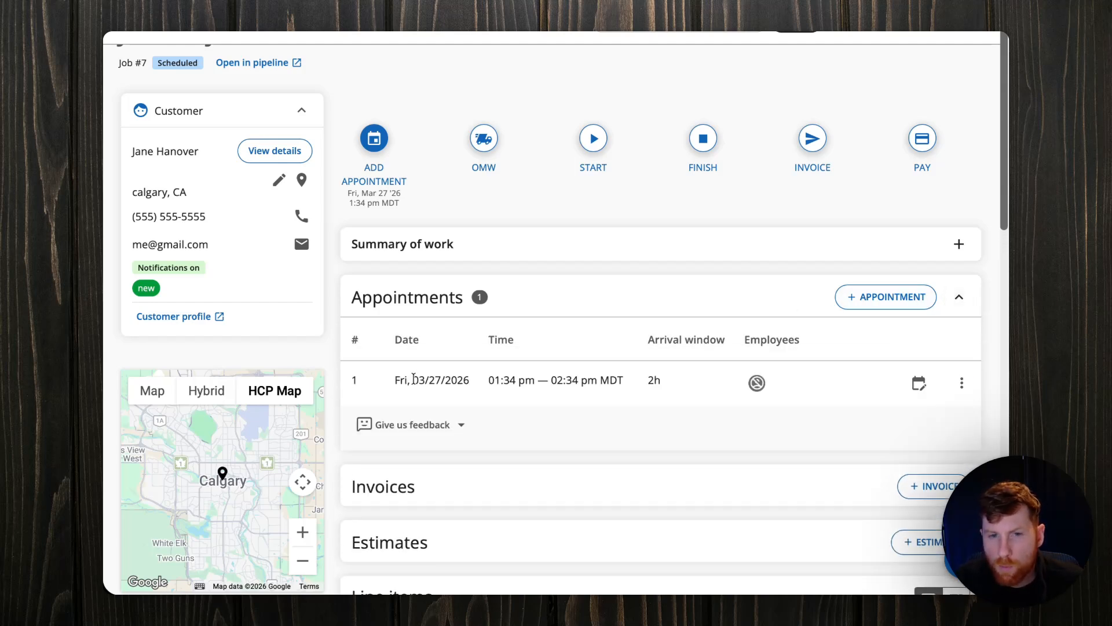
pyautogui.scroll(-1, 479, 387)
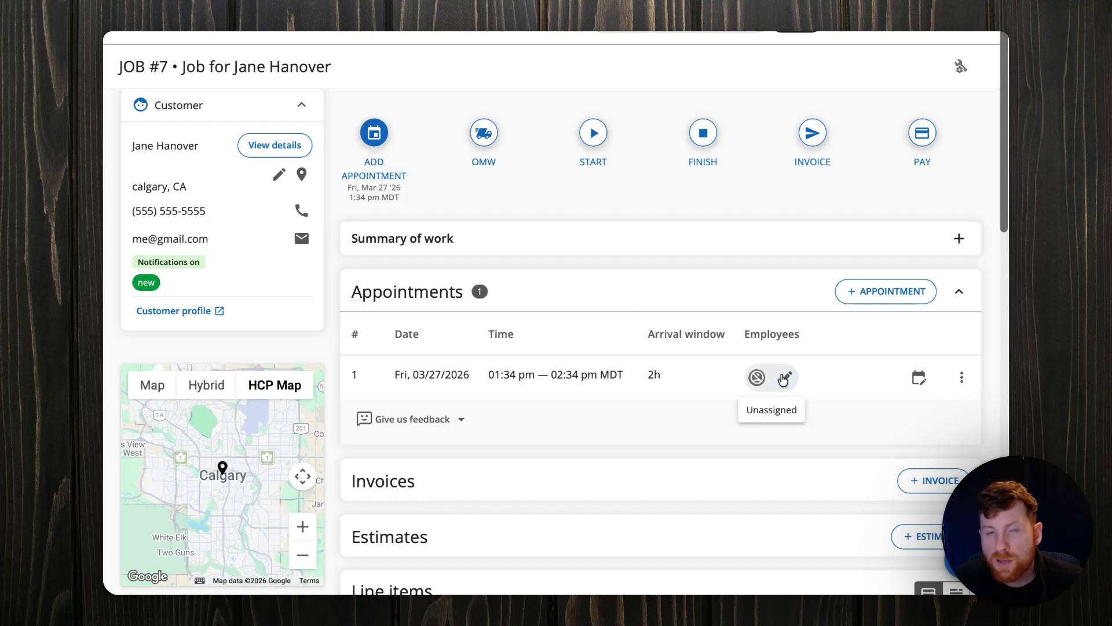
pyautogui.moveTo(783, 380)
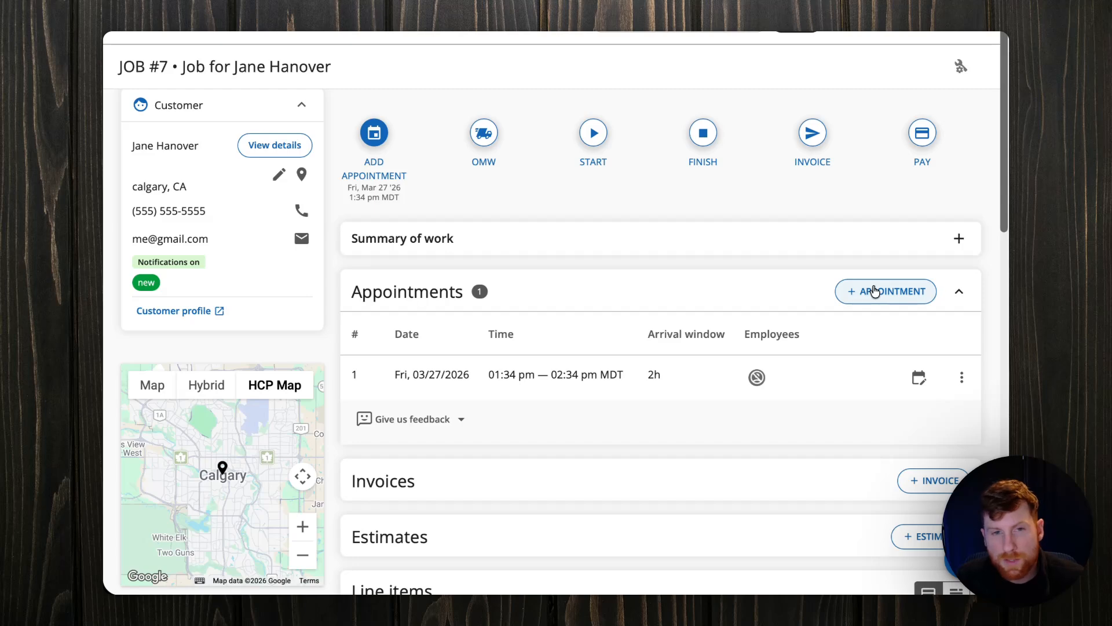
pyautogui.scroll(2, 712, 373)
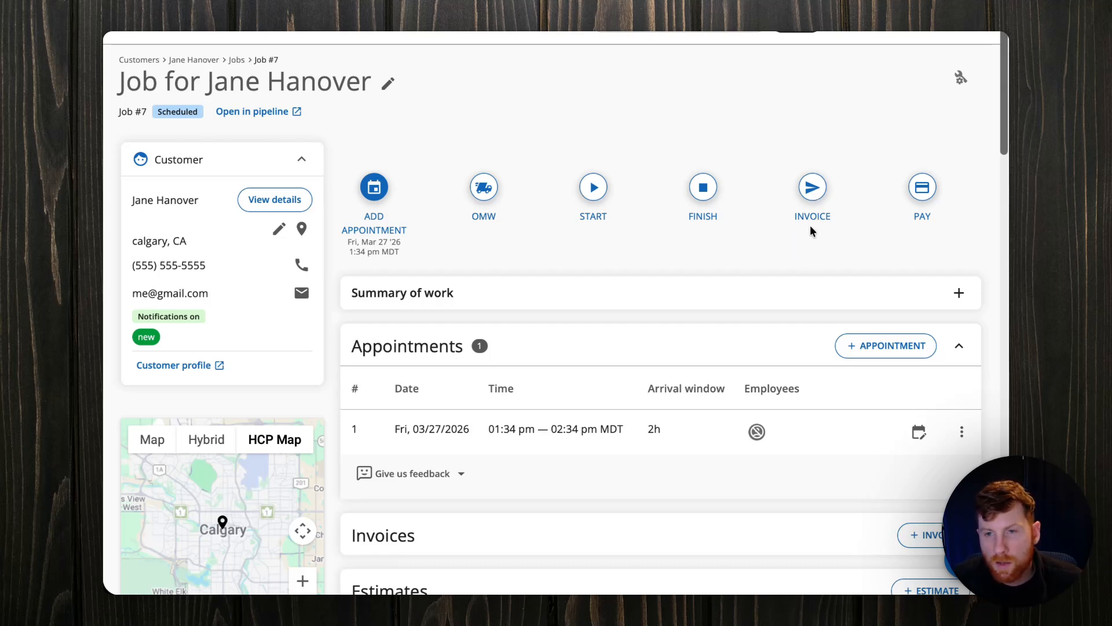
# Open the invoice for the job and examine its preview and settings sections.
pyautogui.click(813, 189)
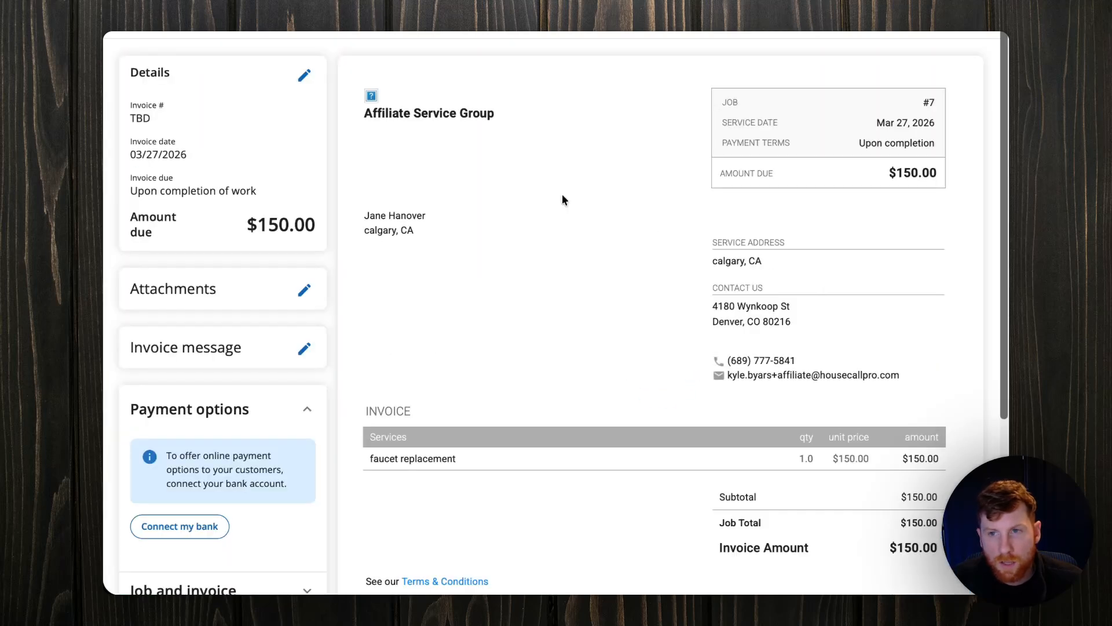
pyautogui.scroll(-3, 647, 268)
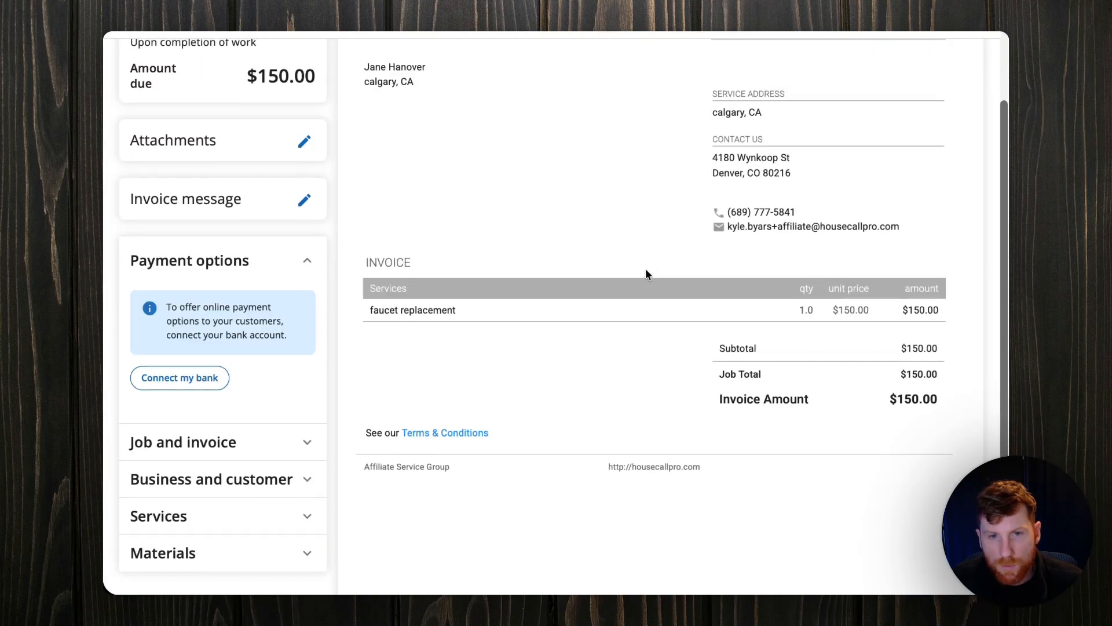
pyautogui.scroll(3, 645, 272)
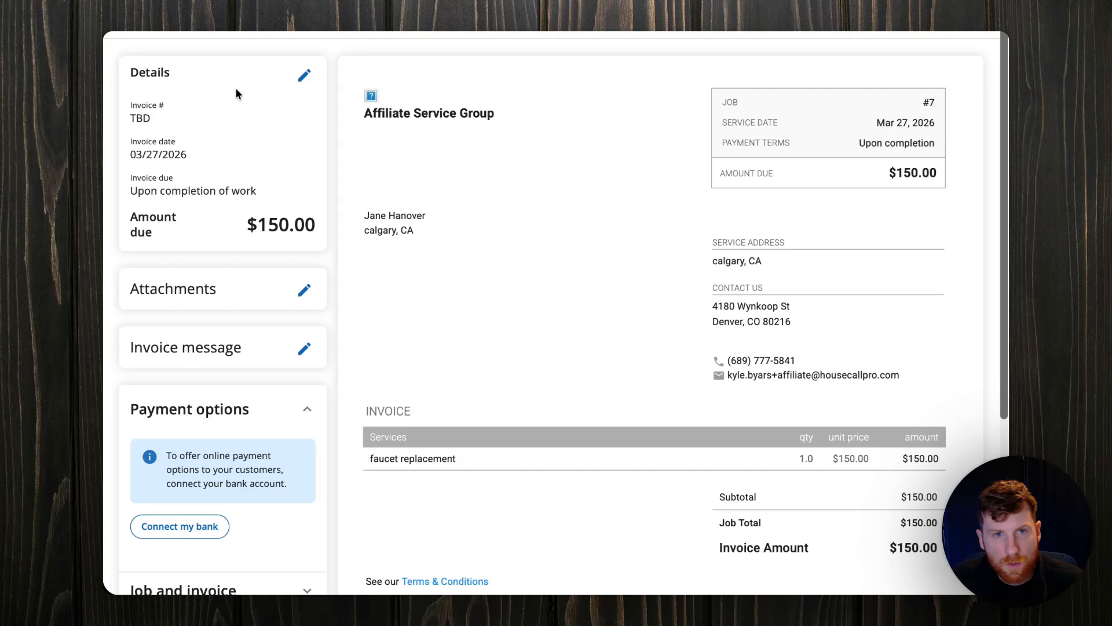
# Open the invoice details for editing, examine the payment term choices and invoice amount options, and cancel without changes.
pyautogui.click(304, 75)
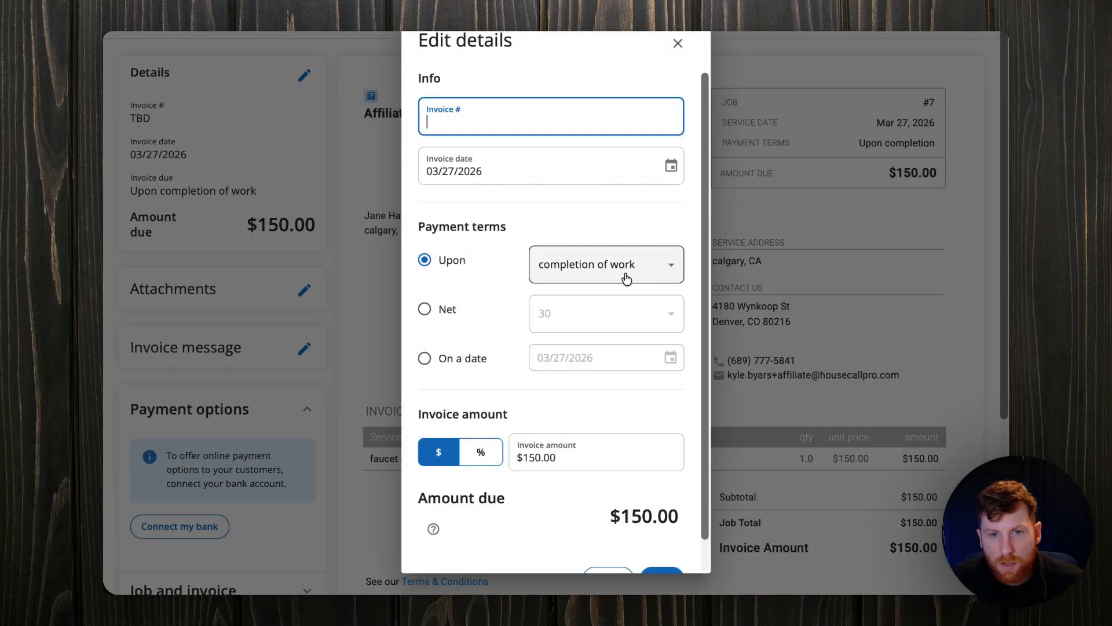
pyautogui.click(670, 270)
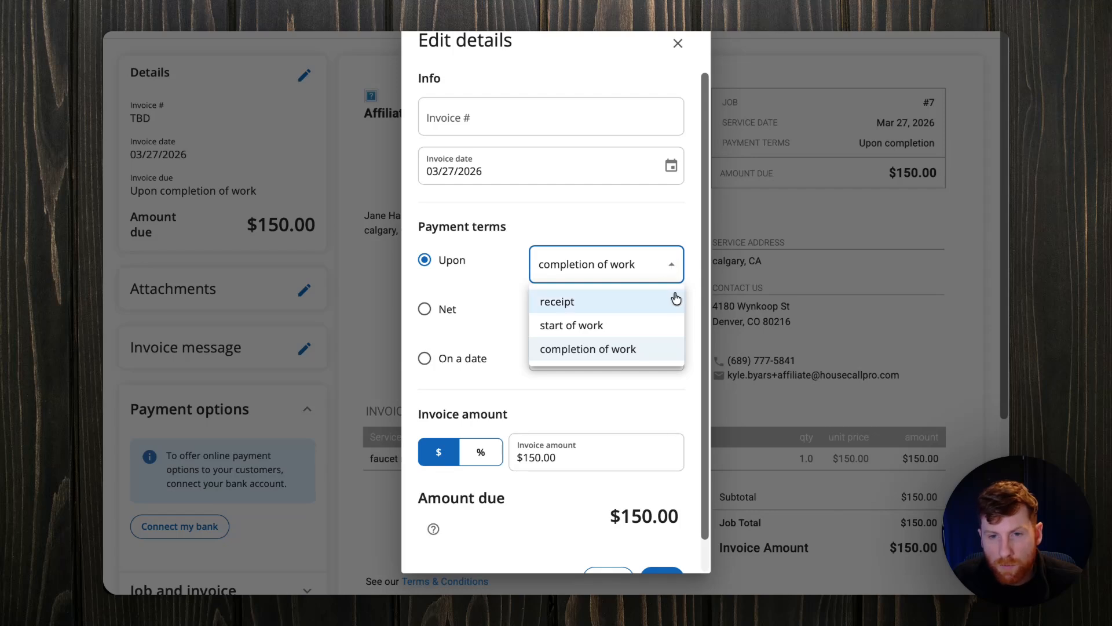
pyautogui.click(672, 216)
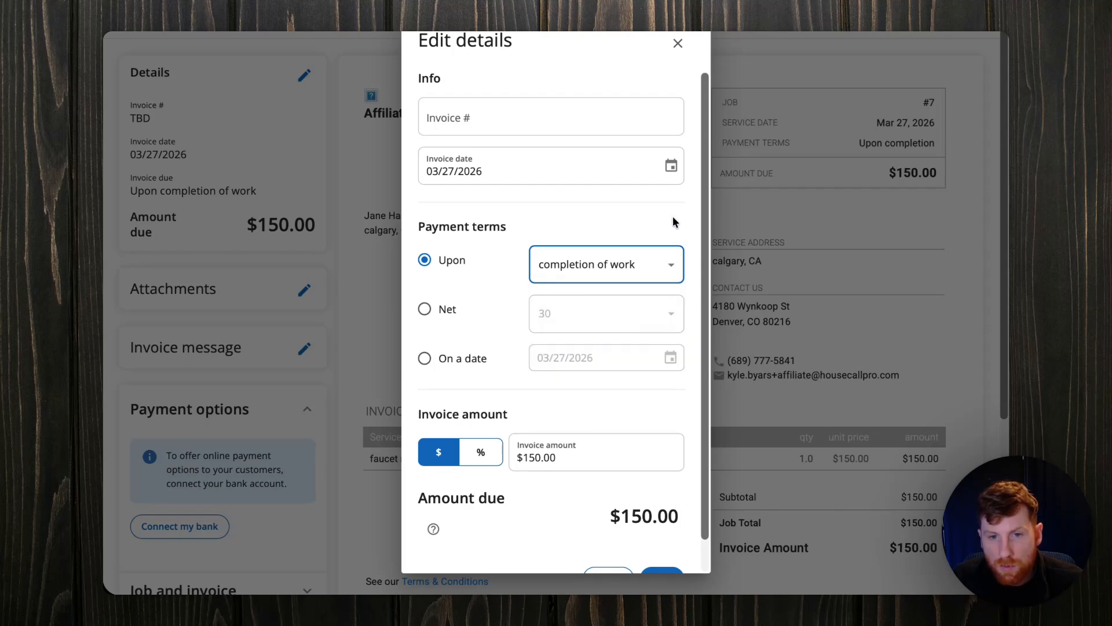
pyautogui.scroll(-1, 650, 261)
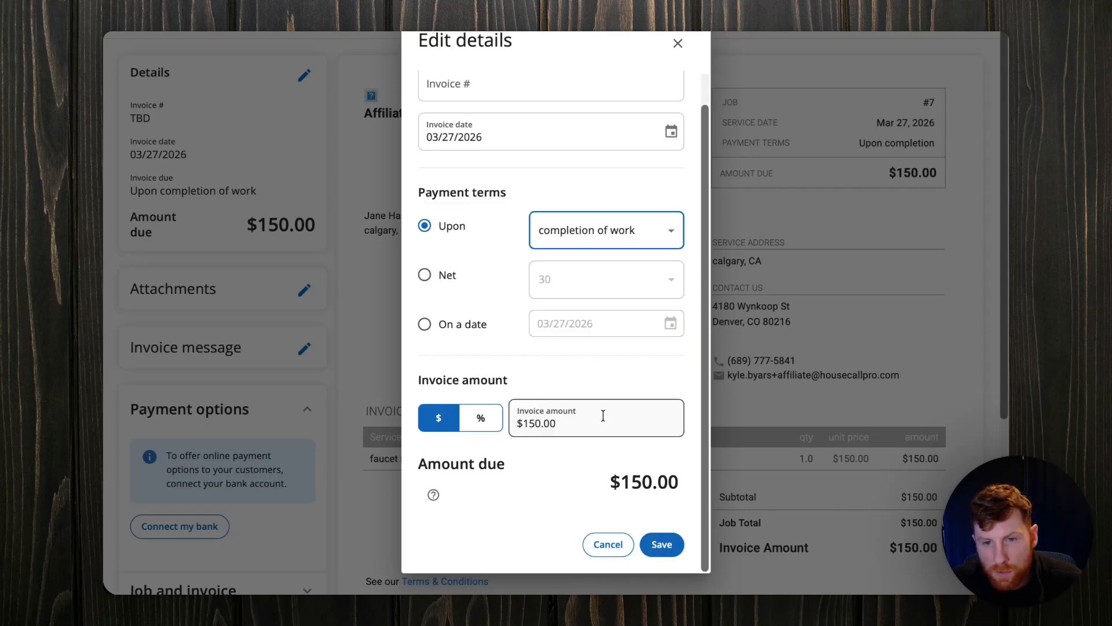
pyautogui.click(608, 546)
# Examine the invoice's payment options, the job and invoice and business and customer display settings, and the invoice preview.
pyautogui.scroll(-3, 303, 368)
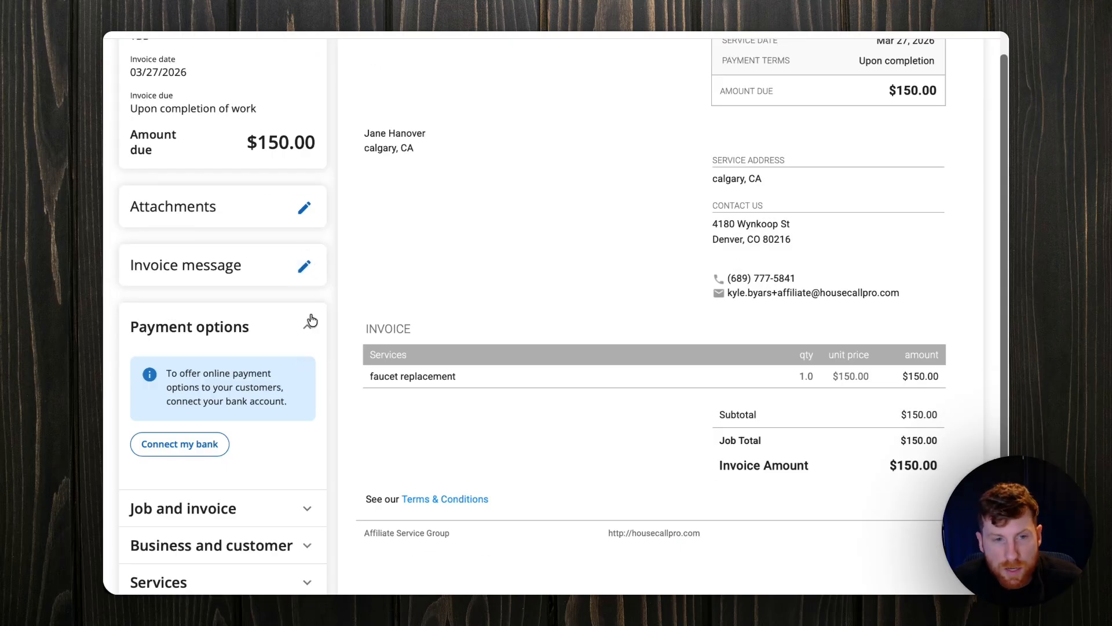
pyautogui.scroll(-3, 325, 278)
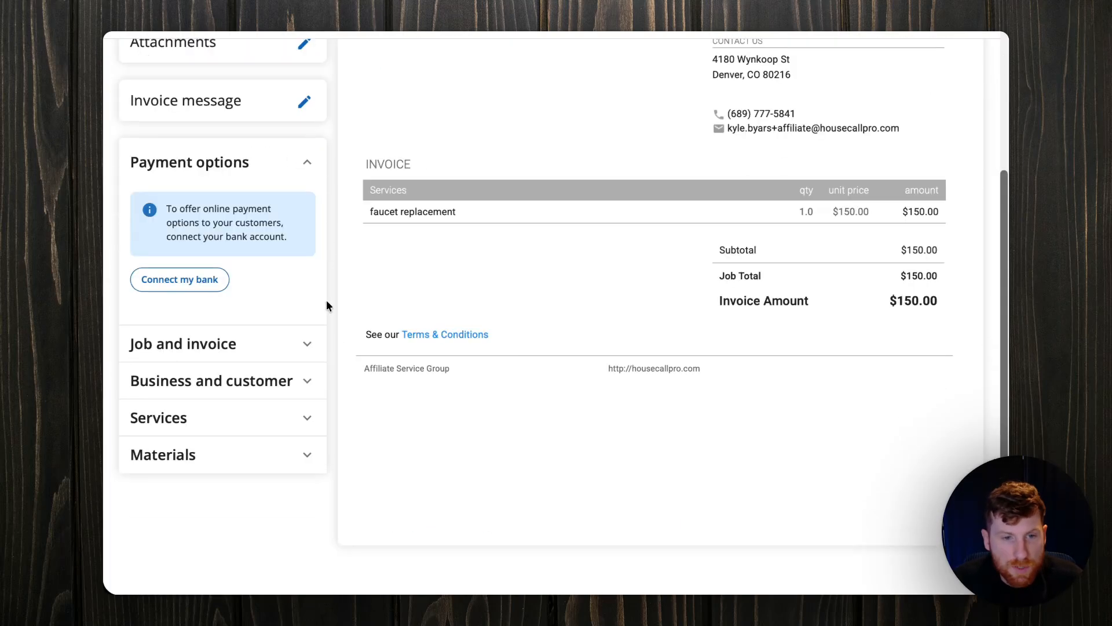
pyautogui.click(306, 345)
pyautogui.scroll(-5, 306, 348)
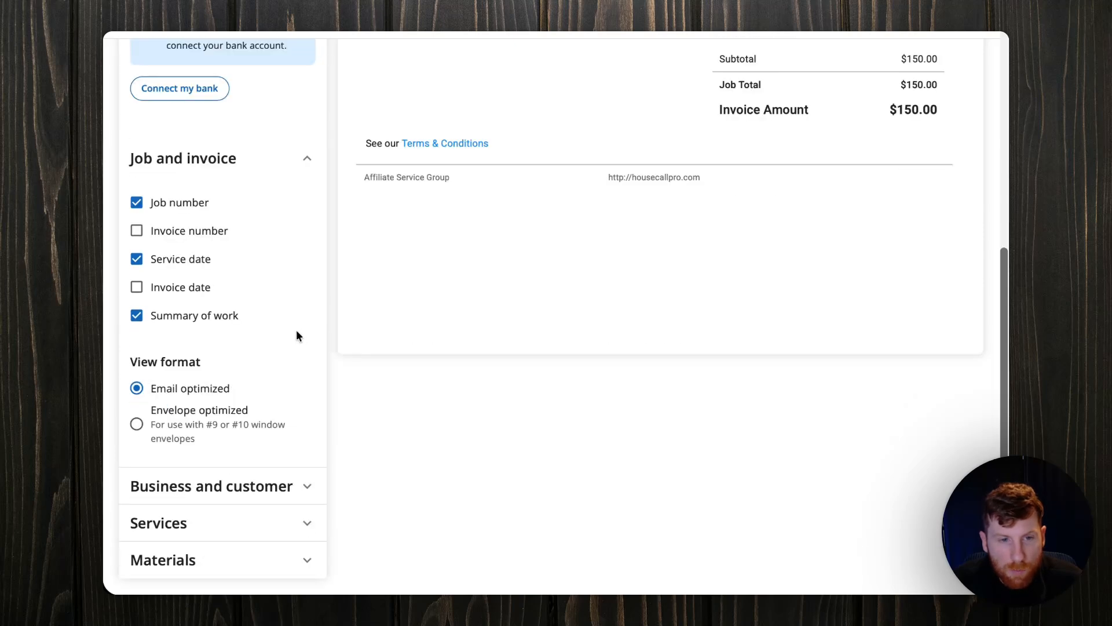
pyautogui.click(306, 493)
pyautogui.scroll(-3, 297, 455)
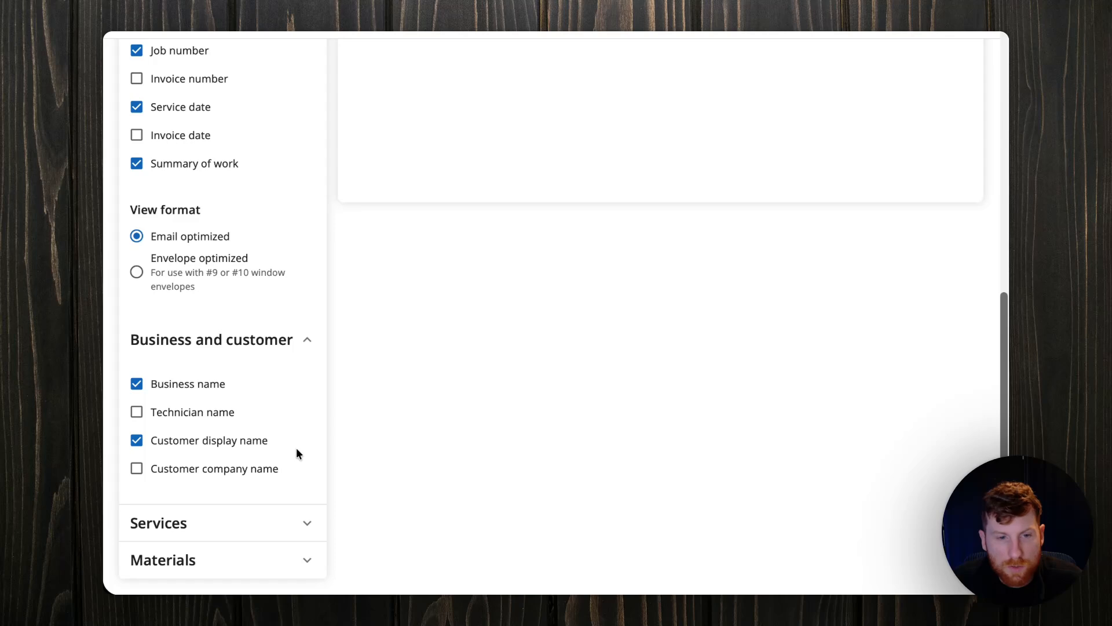
pyautogui.scroll(4, 304, 417)
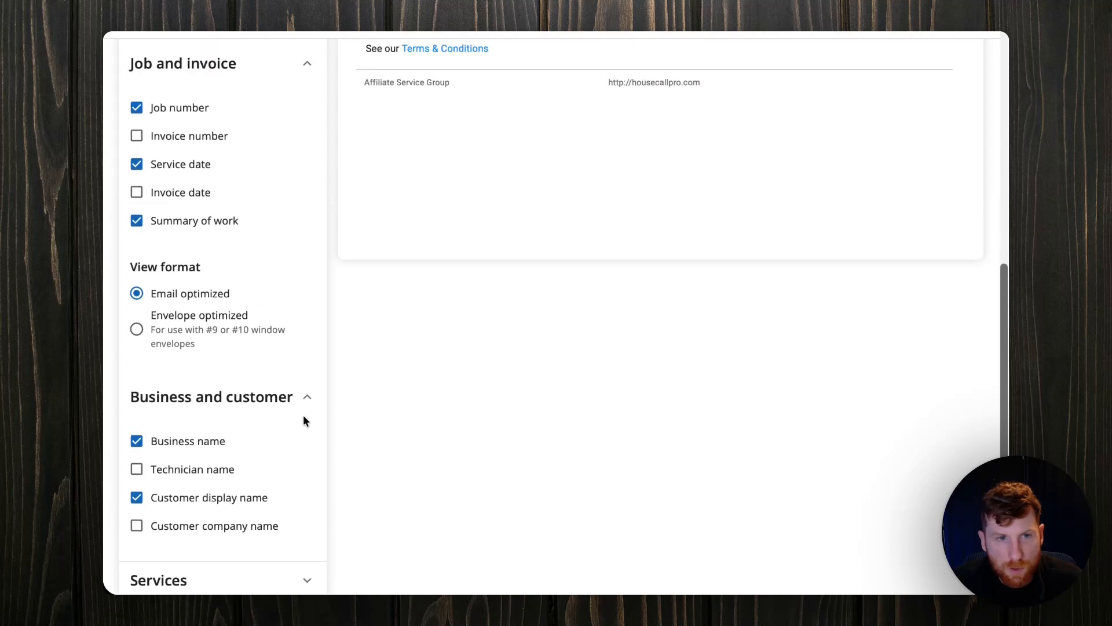
pyautogui.scroll(6, 305, 420)
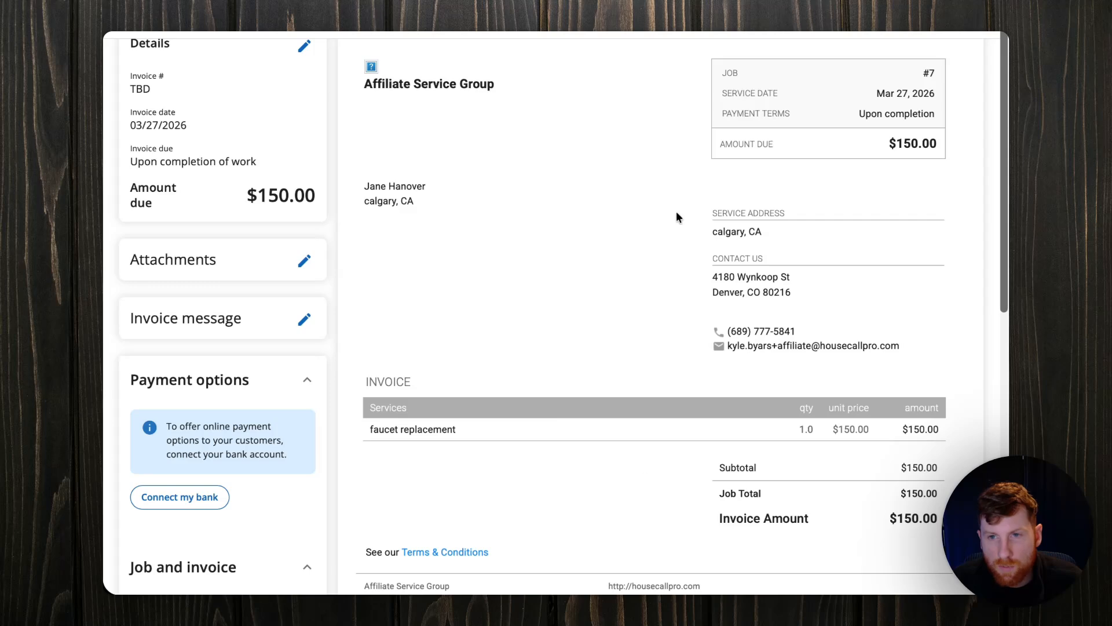
pyautogui.scroll(-2, 619, 371)
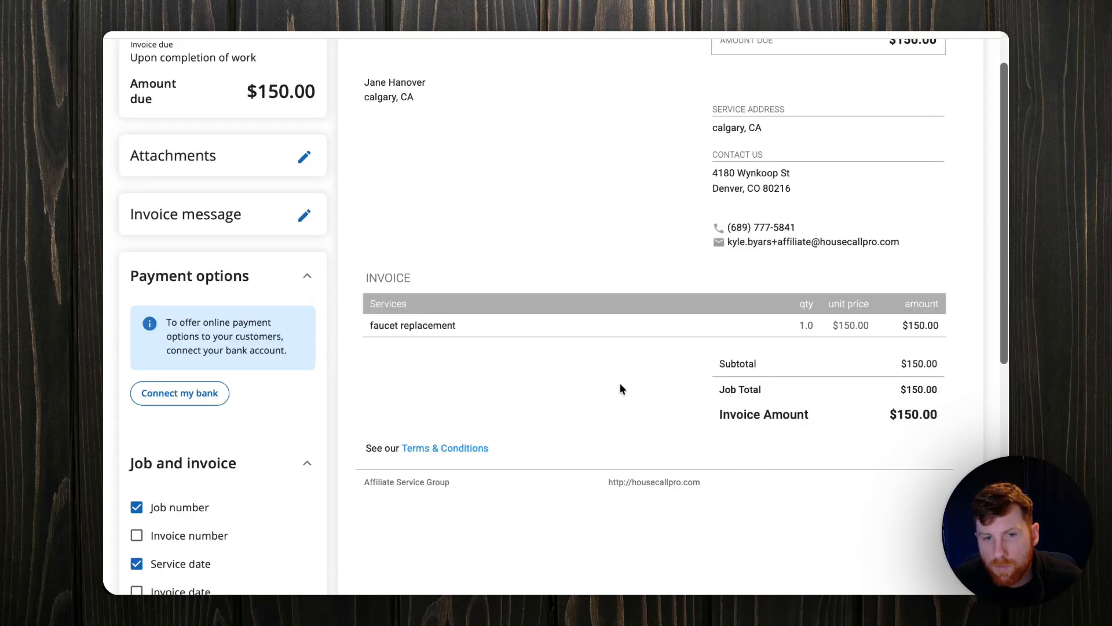
pyautogui.scroll(3, 635, 395)
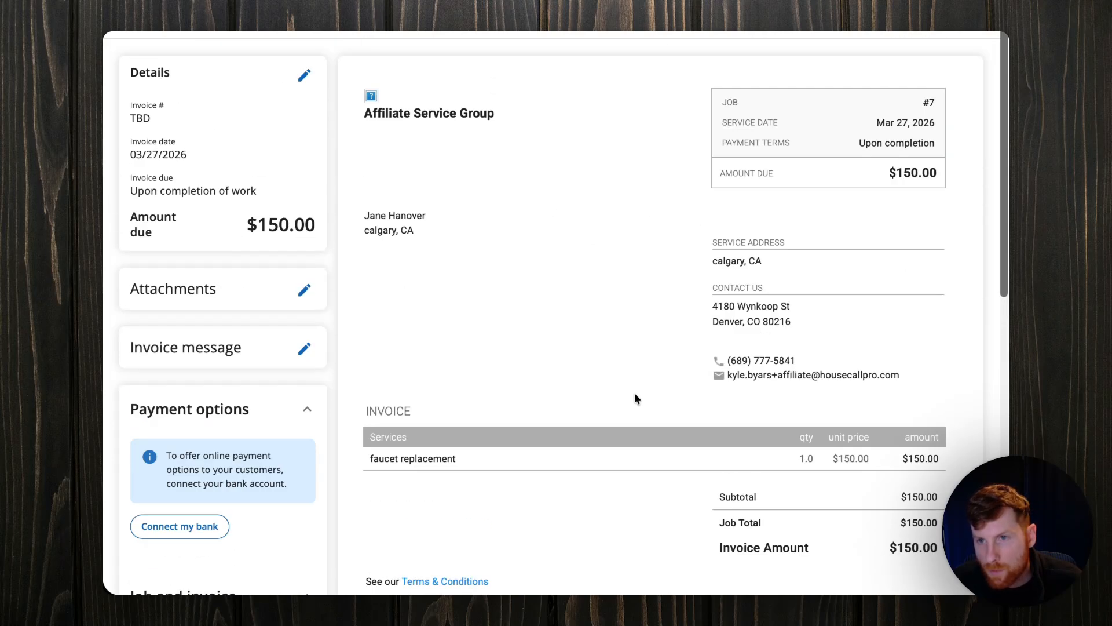